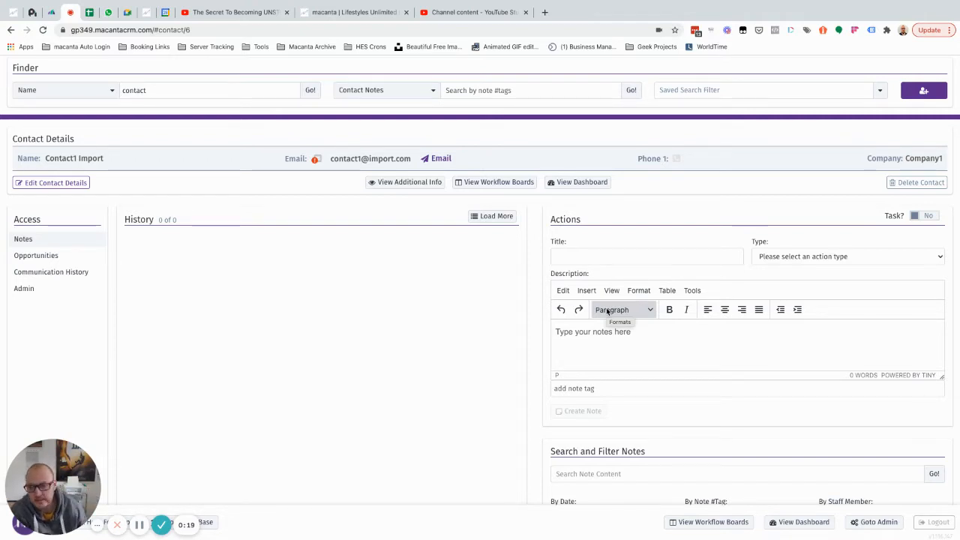
Step: Examine the Welcome Email action's sender, subject and CC settings in the admin automation area
click(53, 292)
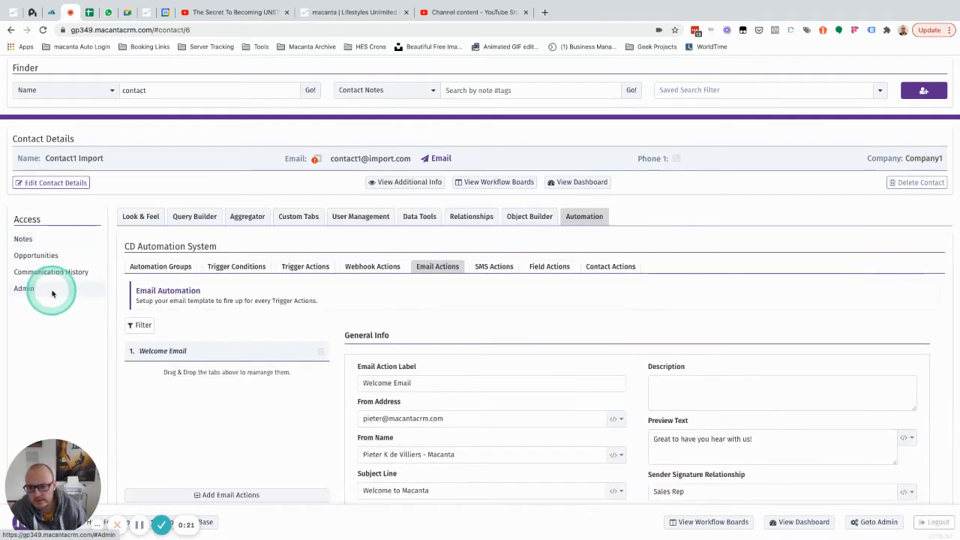
scroll(380, 289, down, 3)
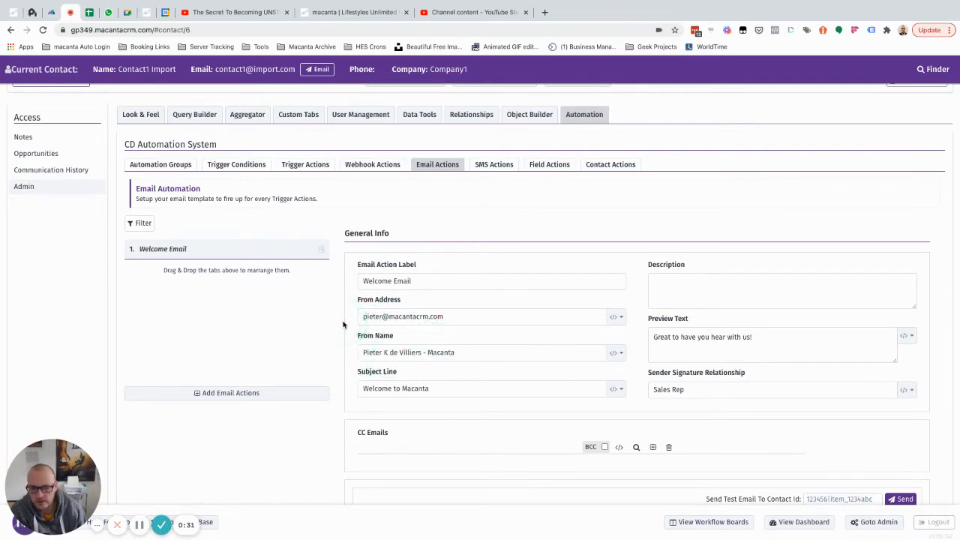
scroll(343, 324, up, 2)
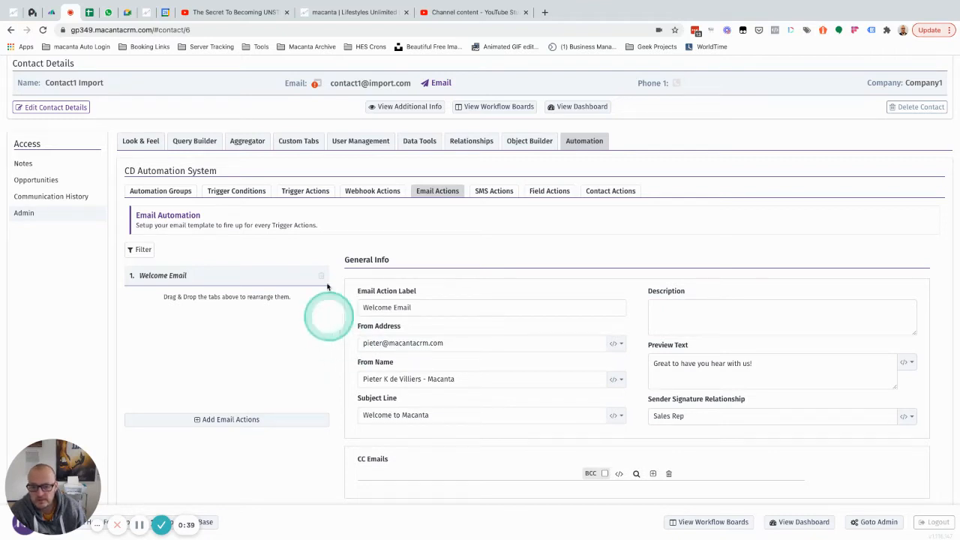
Step: Check the contact's relationship and the Sales Rep Name field on its opportunity record
click(44, 184)
scroll(215, 367, down, 1)
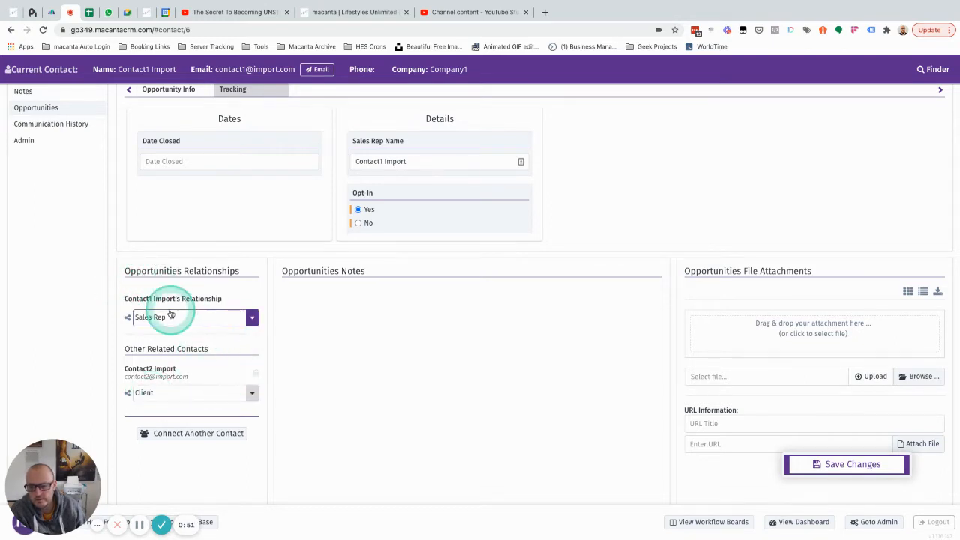
scroll(271, 304, up, 1)
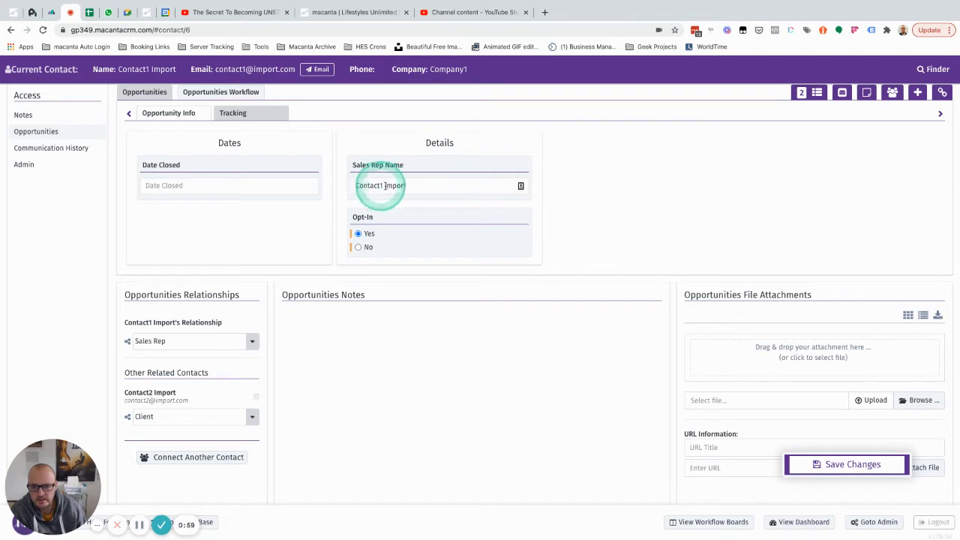
scroll(247, 221, up, 4)
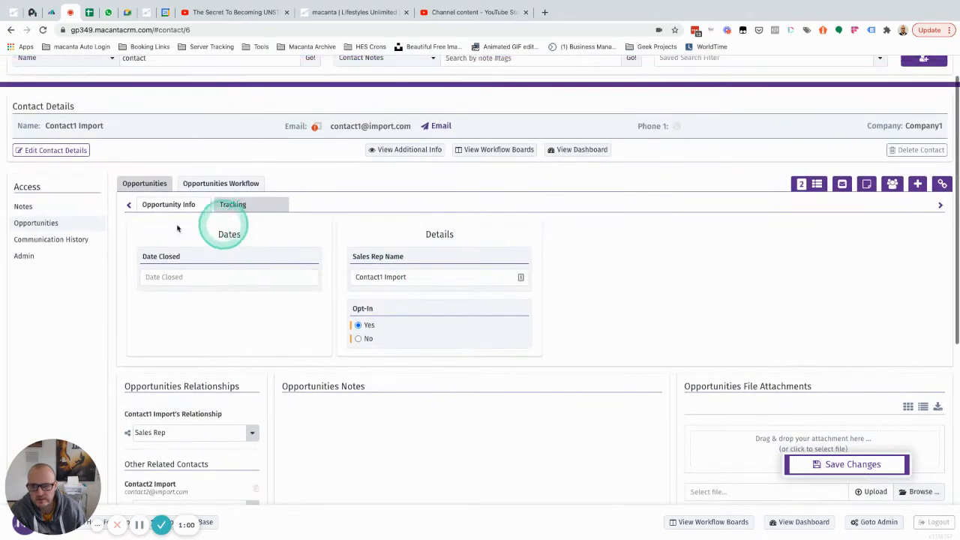
Step: Open the existing Set Sales Rep Name trigger action in the automation settings
click(30, 256)
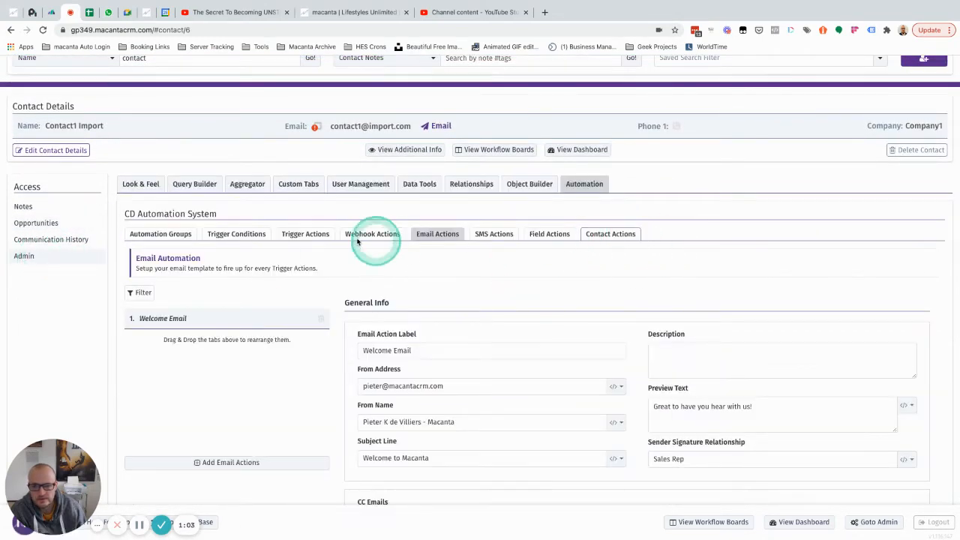
click(303, 237)
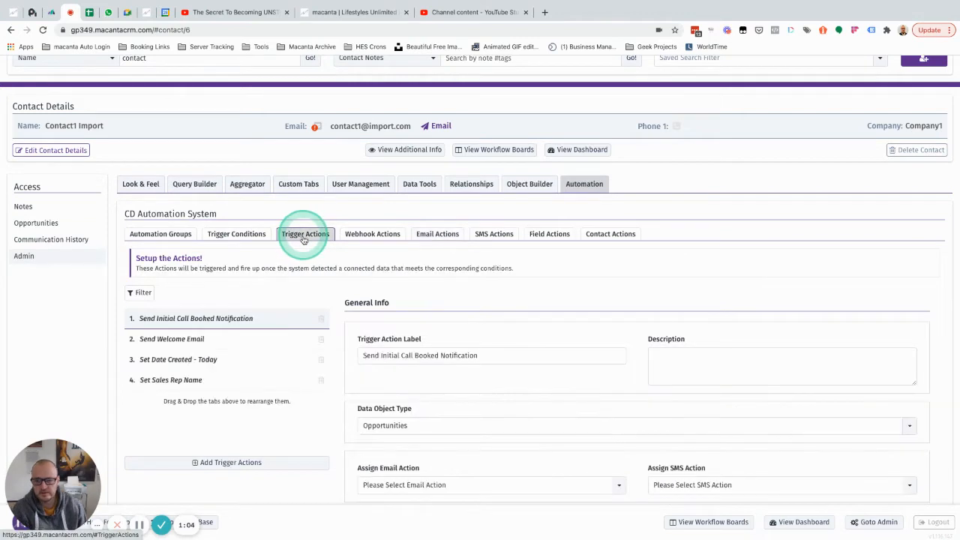
click(222, 381)
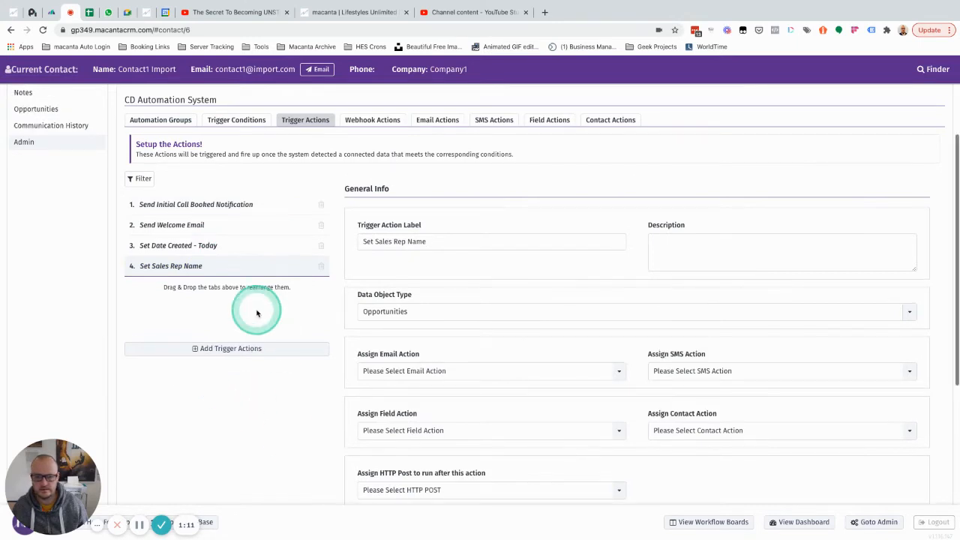
Step: Add a trigger action labelled "Set Sales Rep Email" with Opportunities as its data object type
click(225, 347)
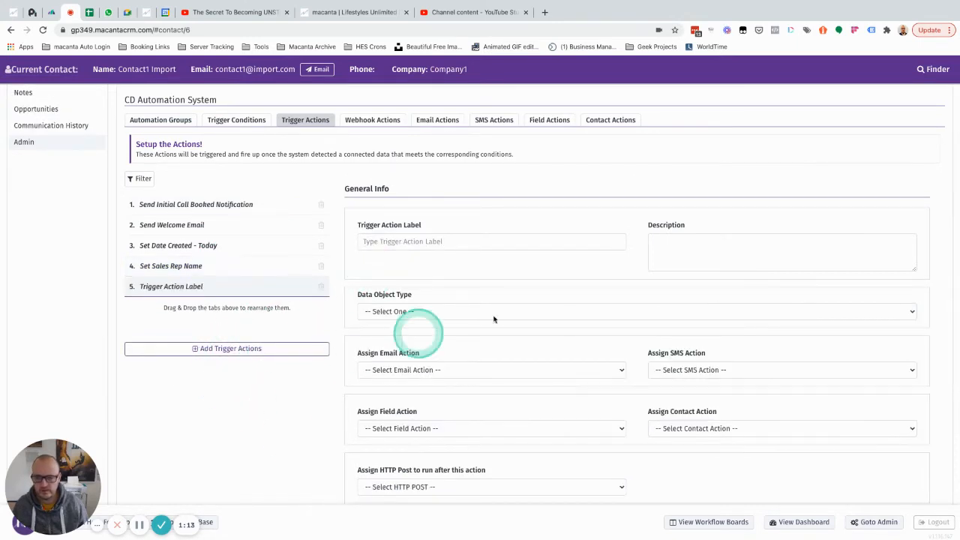
click(406, 243)
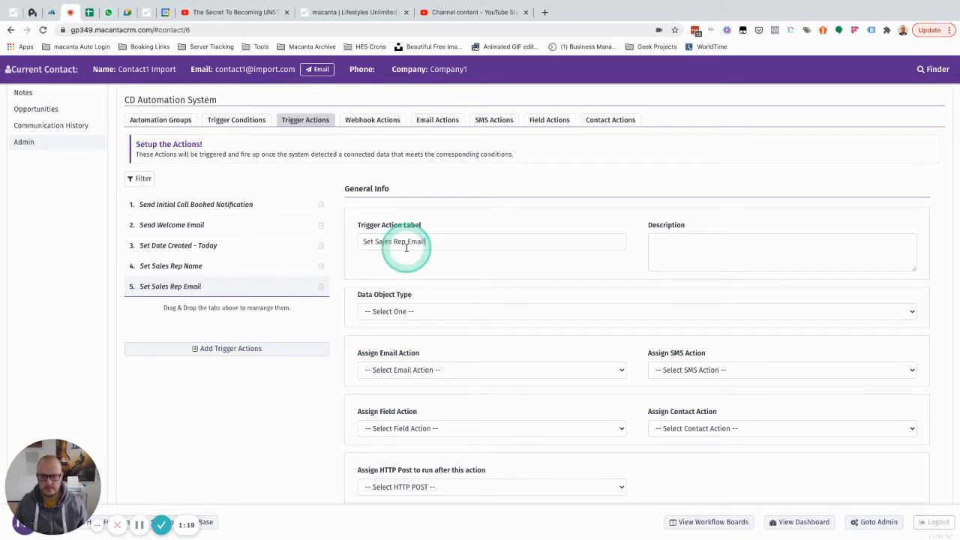
click(434, 312)
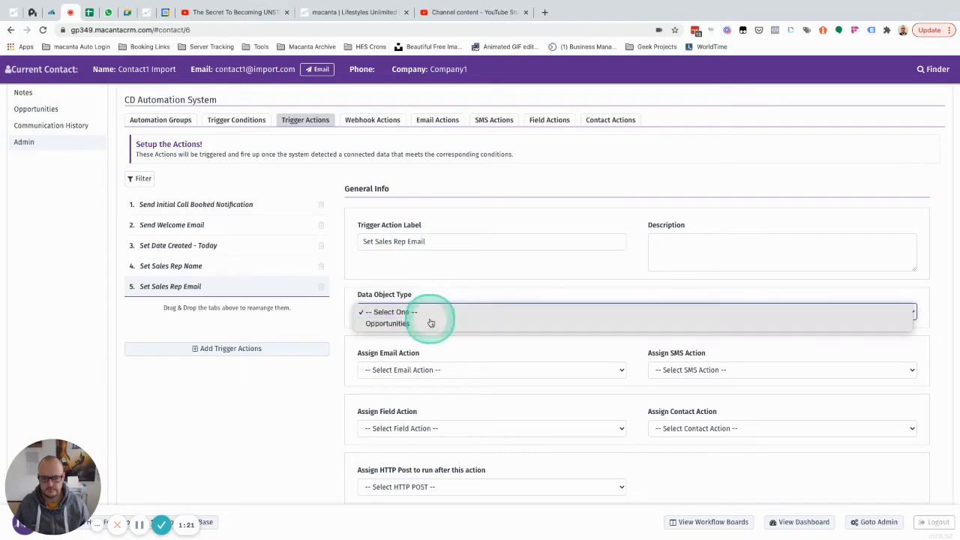
click(431, 323)
scroll(537, 349, down, 3)
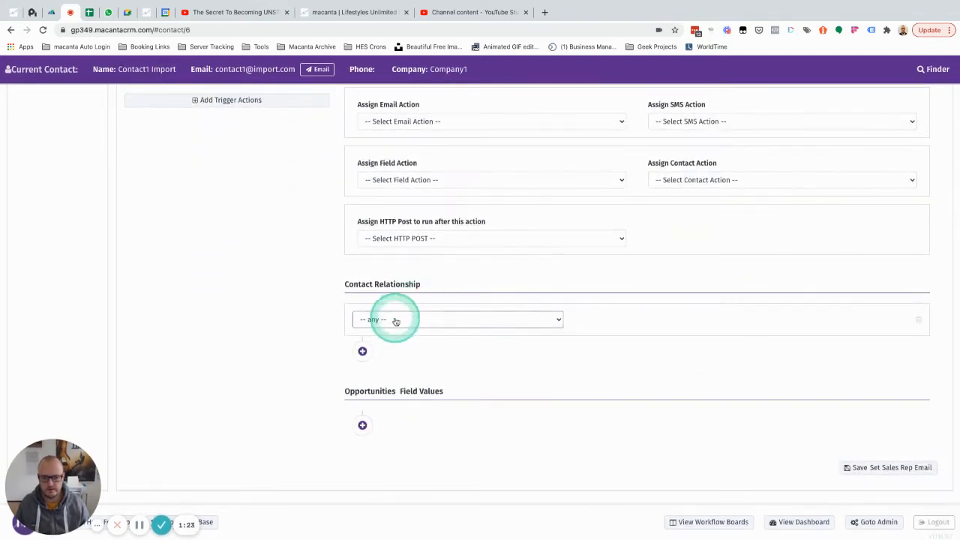
Step: Set the contact relationship to Sales Rep, add an Opportunities field value row, and try to choose its field
click(396, 321)
click(396, 333)
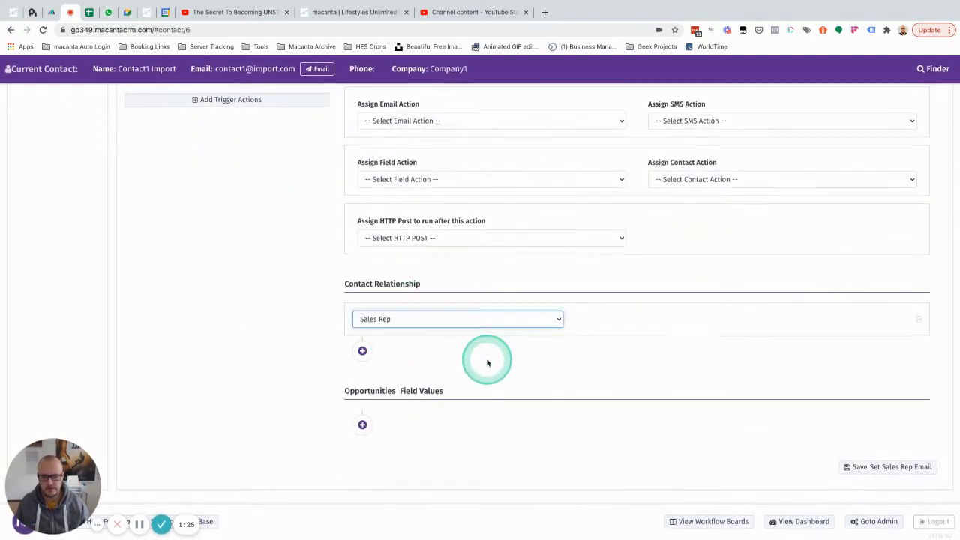
click(362, 424)
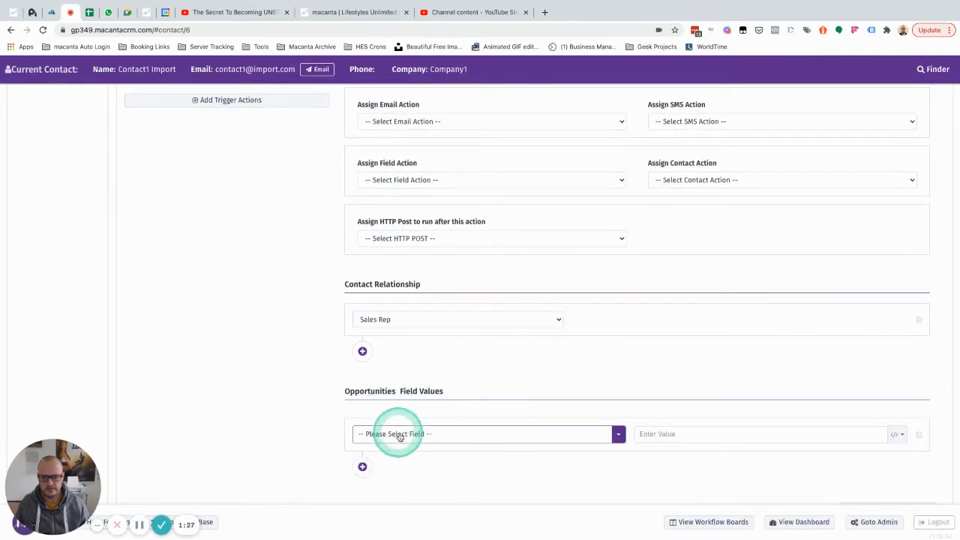
click(400, 435)
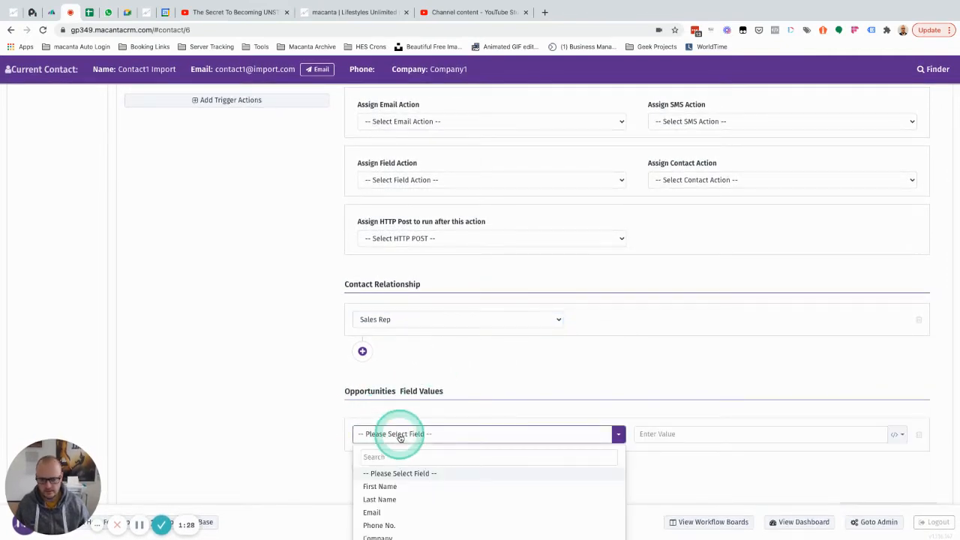
click(317, 390)
scroll(317, 390, down, 2)
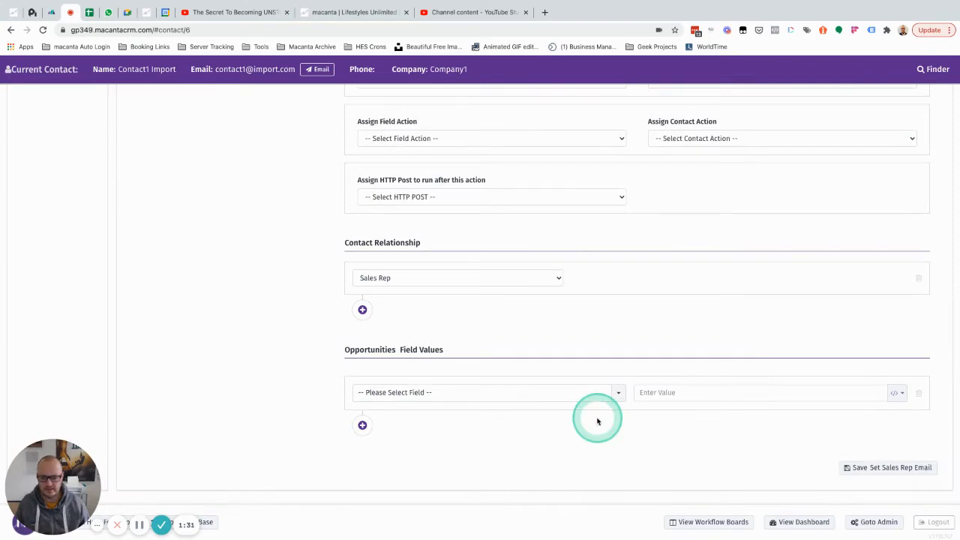
Step: Insert a new field directly below Sales Rep Name in the Opportunities data object using the Object Builder
scroll(274, 303, up, 10)
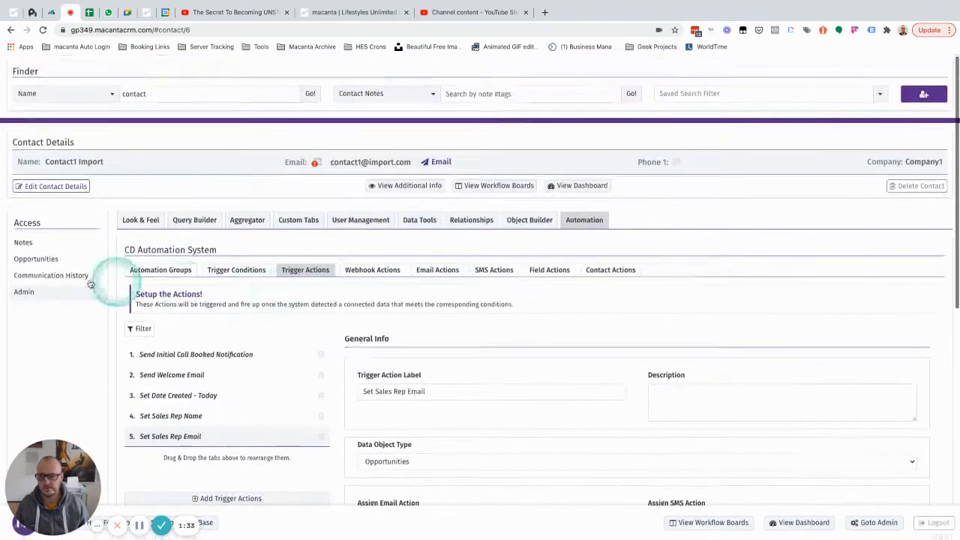
click(43, 260)
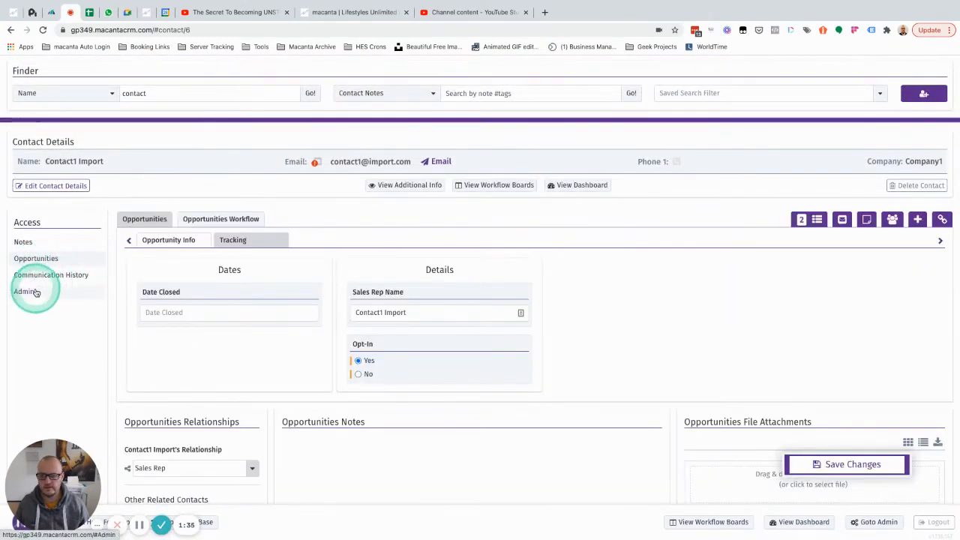
click(35, 293)
click(311, 268)
click(529, 220)
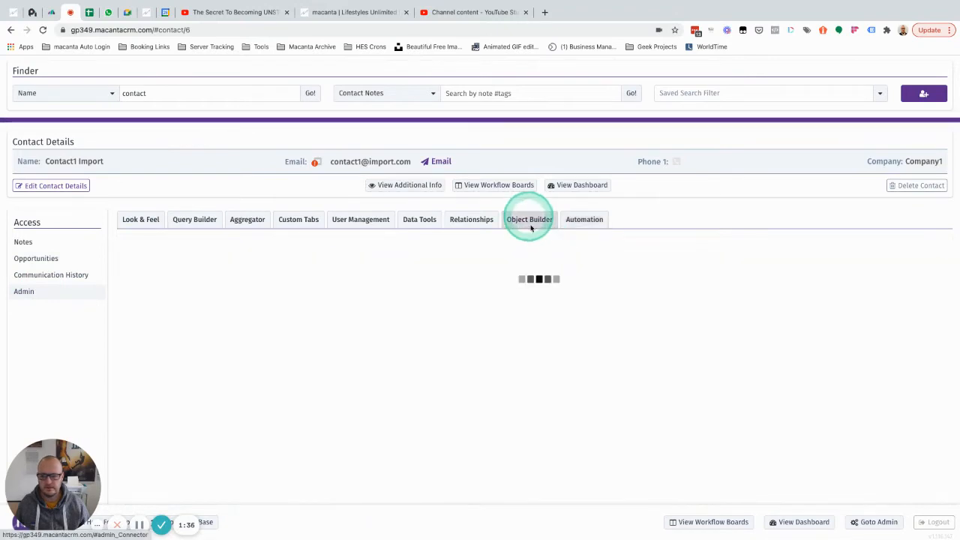
scroll(456, 314, down, 5)
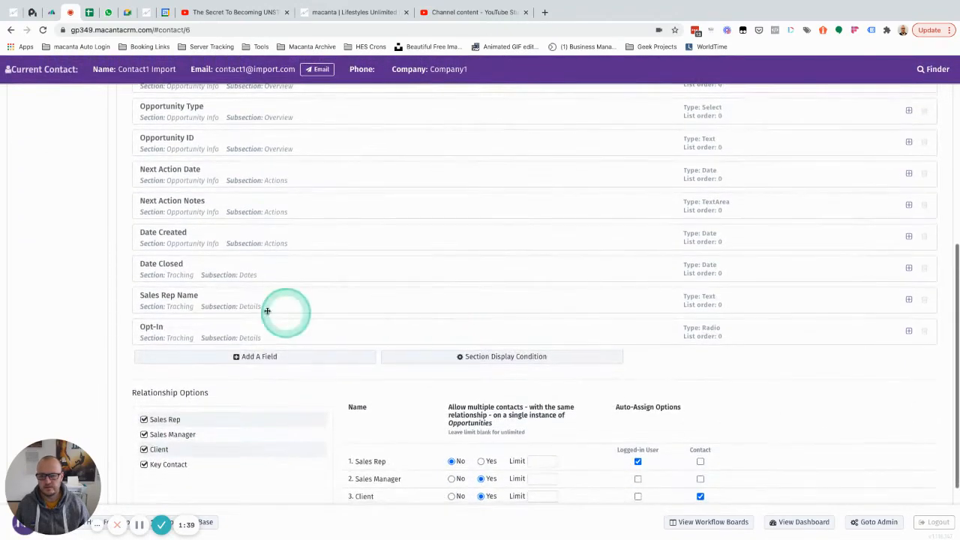
click(909, 300)
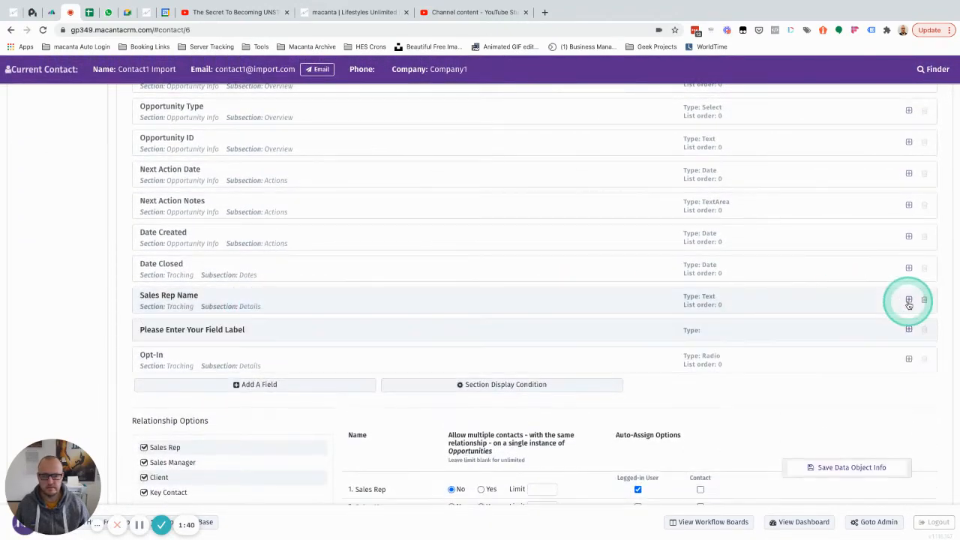
Step: Give the new field the label and placeholder text "Sales Rep Email" and set its field type to Text
scroll(374, 326, down, 3)
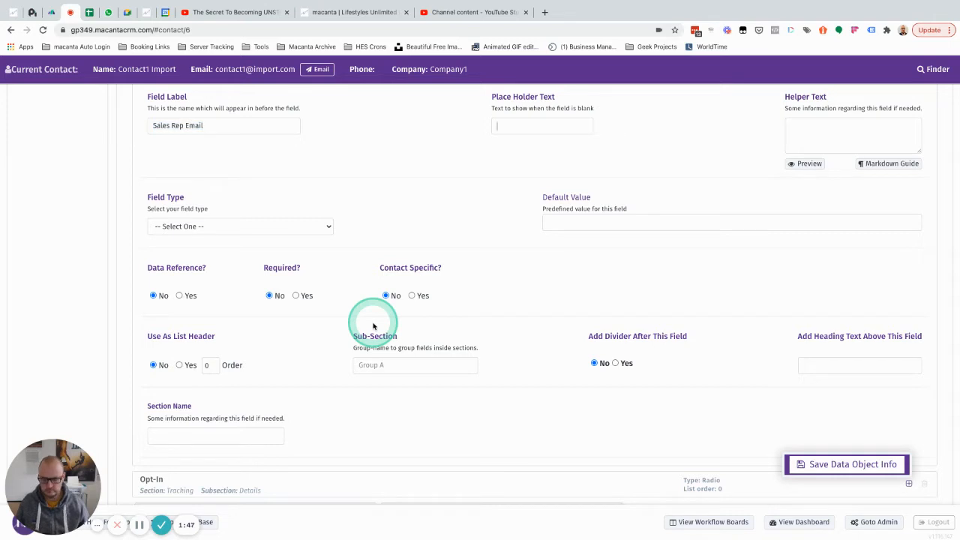
text(Sales Rep Email)
click(241, 227)
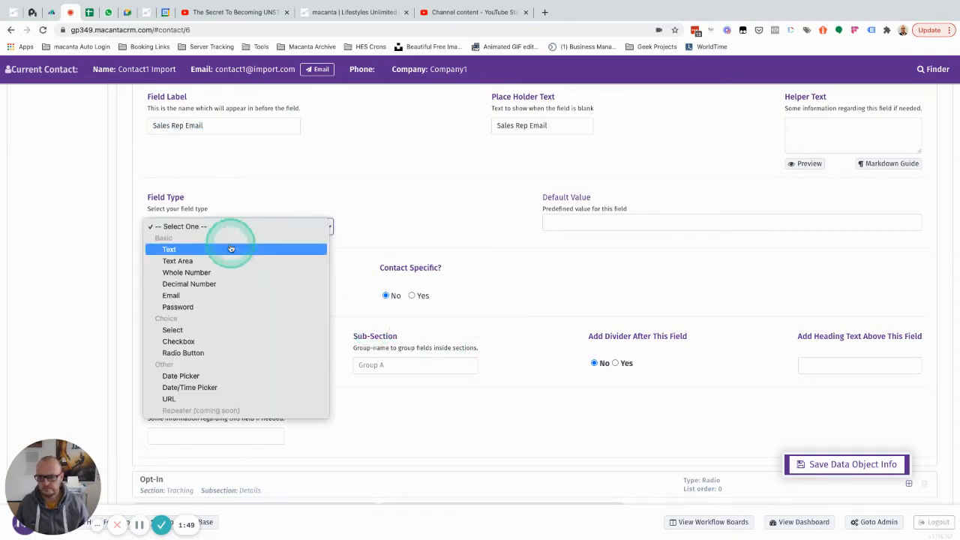
click(231, 248)
scroll(383, 252, up, 2)
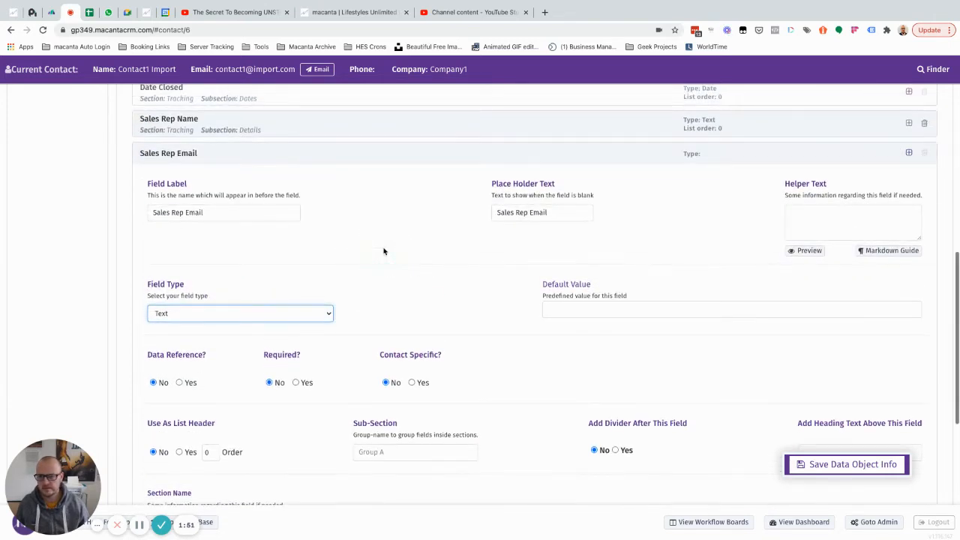
Step: Assign the Sales Rep Email field to sub-section "Details" and section "Tracking", and save the data object
scroll(383, 252, down, 3)
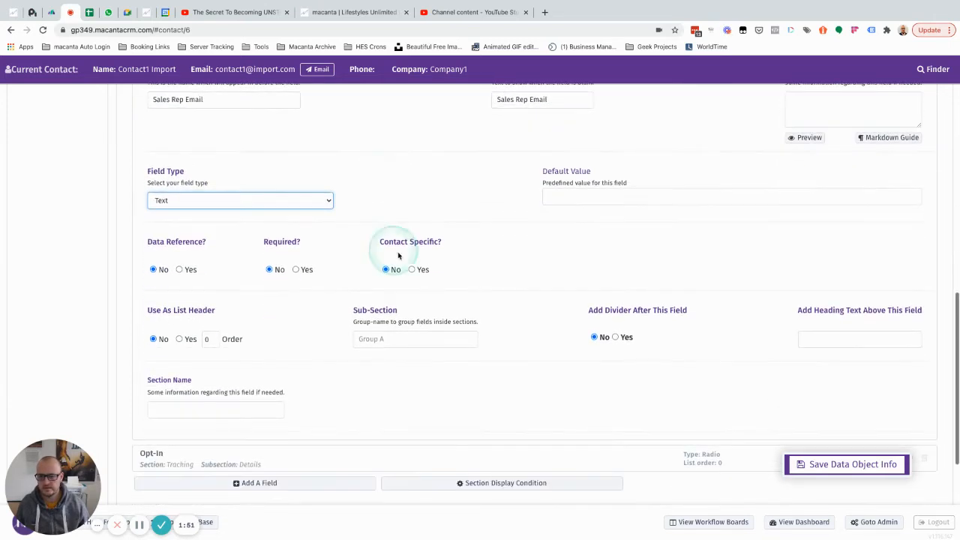
click(381, 342)
text(Details)
click(250, 407)
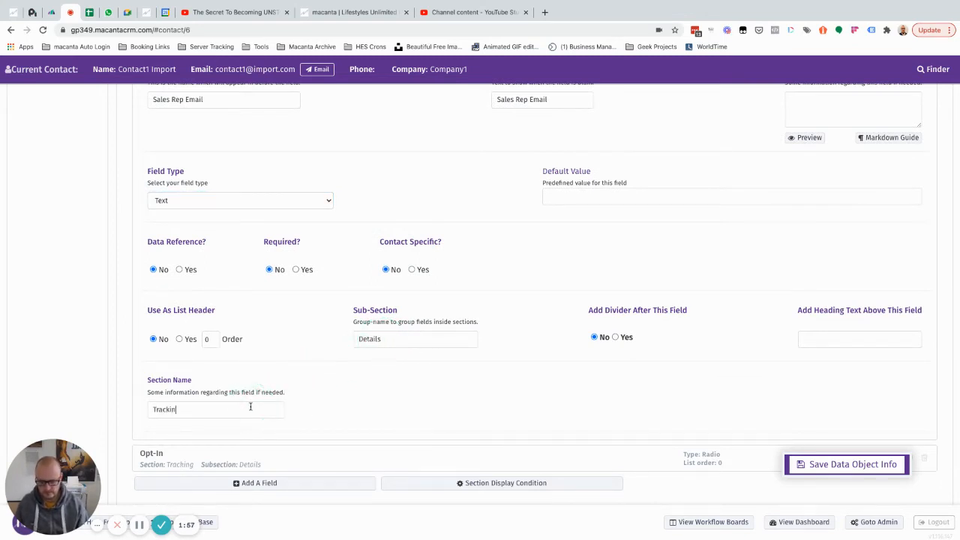
click(819, 465)
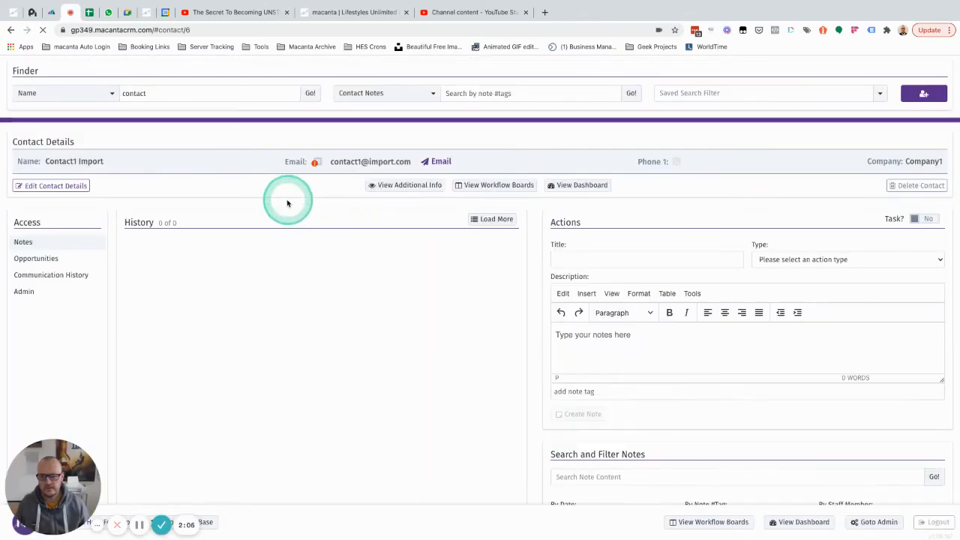
Step: Rename the Set Sales Rep Name trigger action as "Set Sales Rep Details"
click(36, 292)
click(579, 222)
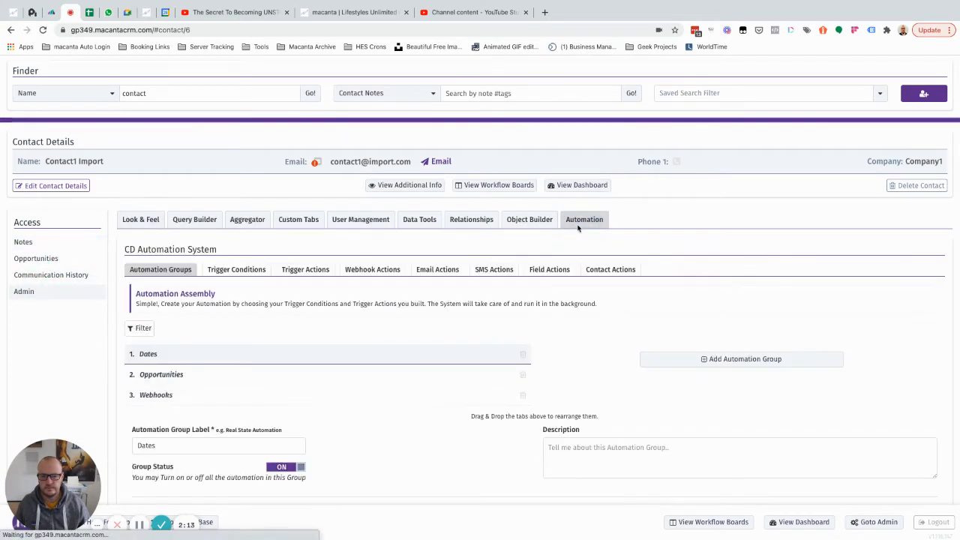
click(305, 272)
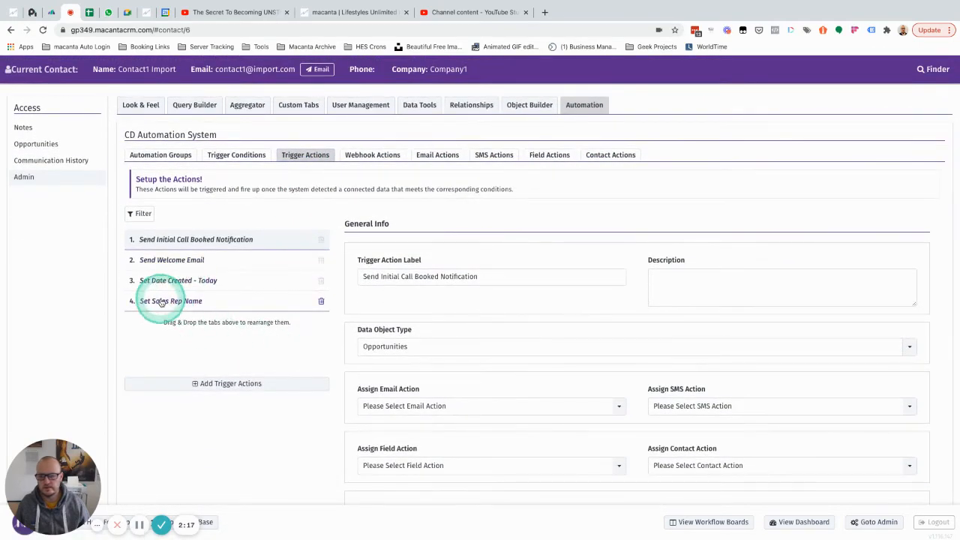
click(178, 299)
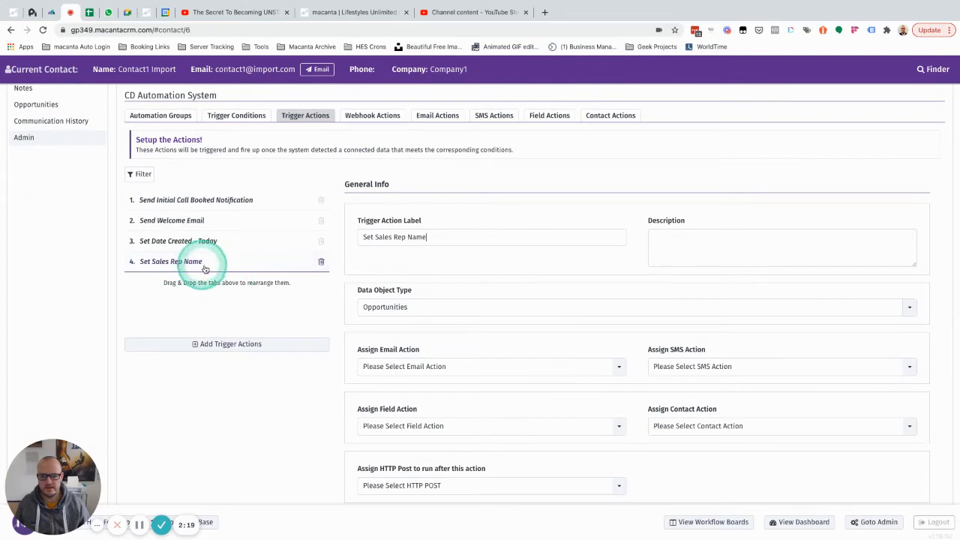
scroll(331, 307, down, 5)
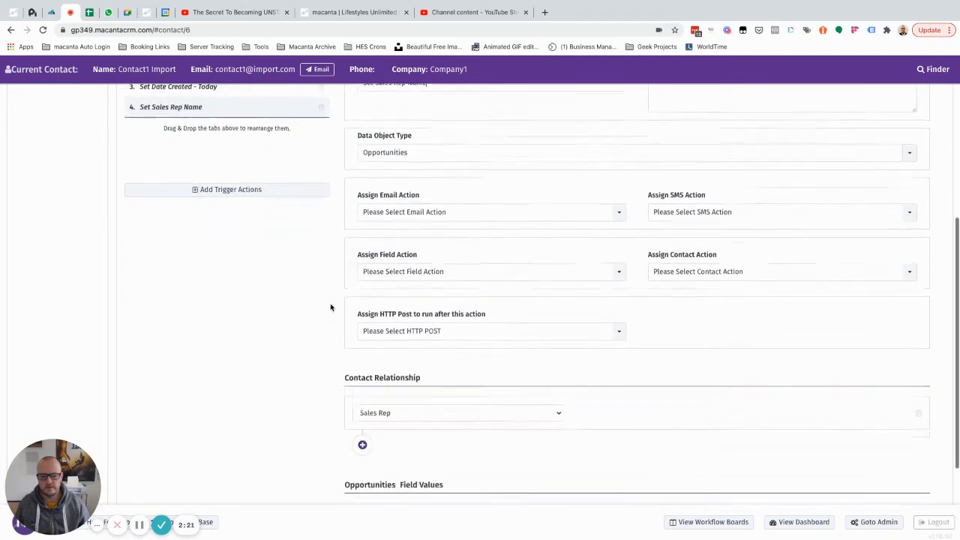
scroll(331, 307, up, 5)
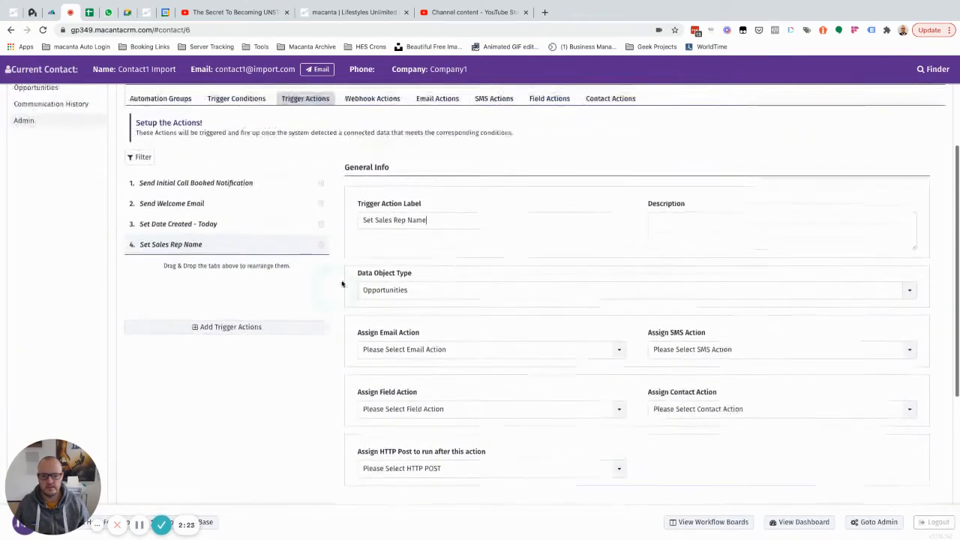
click(423, 219)
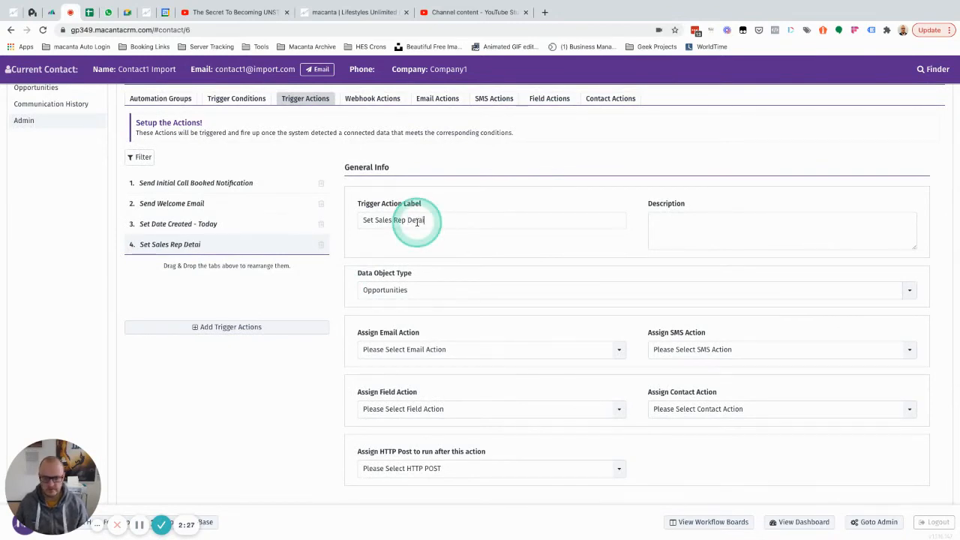
scroll(417, 222, down, 5)
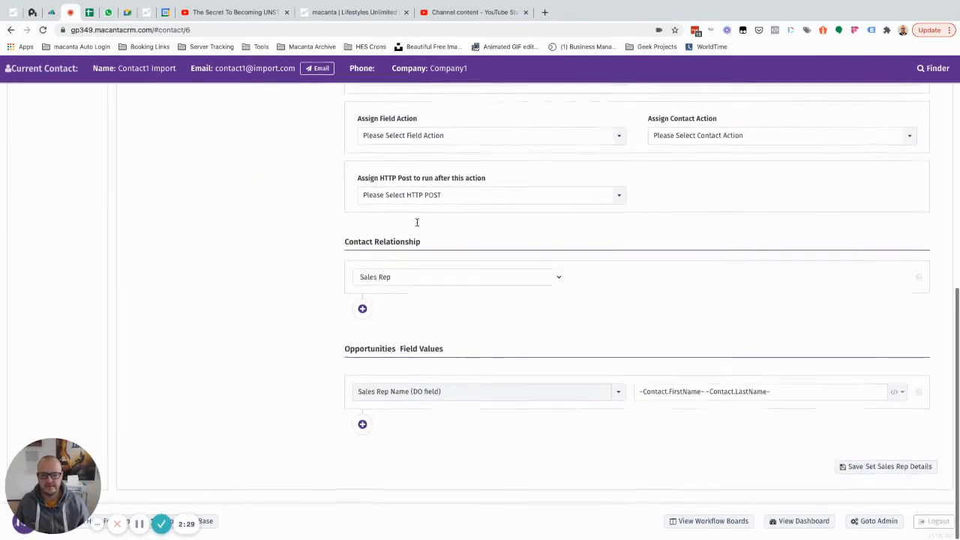
Step: Add a second field row for Sales Rep Email to the Opportunities field values of the Set Sales Rep Details action
click(363, 425)
click(388, 435)
text(s)
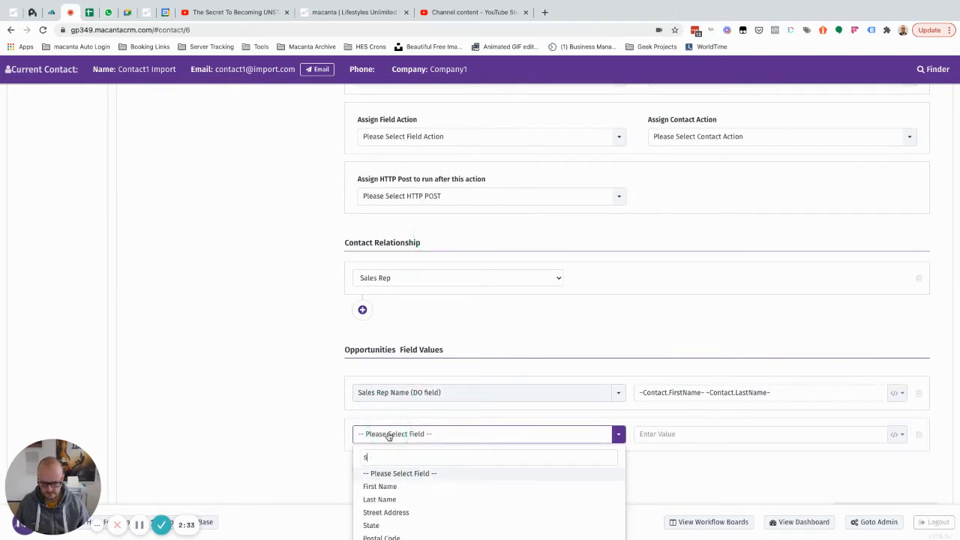
text(ales)
click(395, 472)
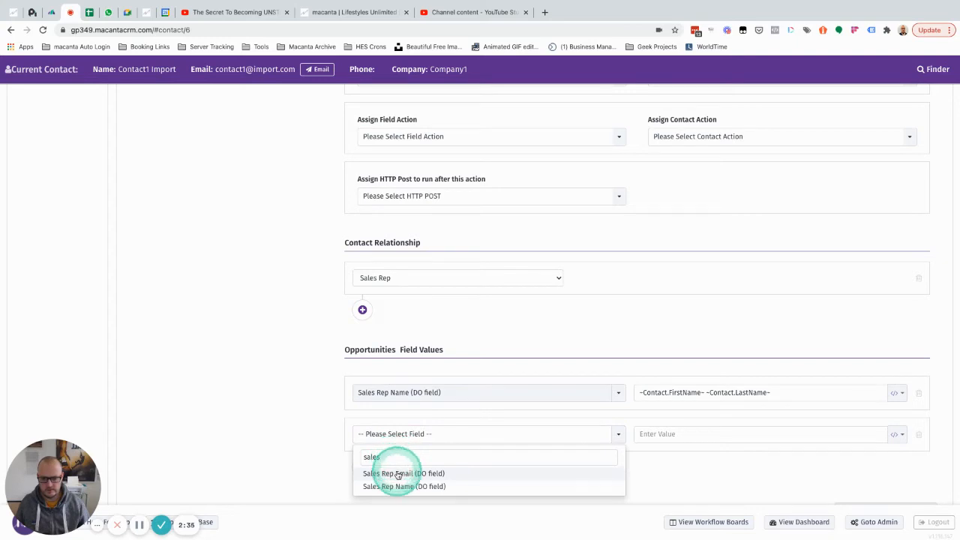
Step: Fill the Sales Rep Email value with the Macanta Contact Email1 merge field and save the trigger action
click(698, 454)
click(896, 434)
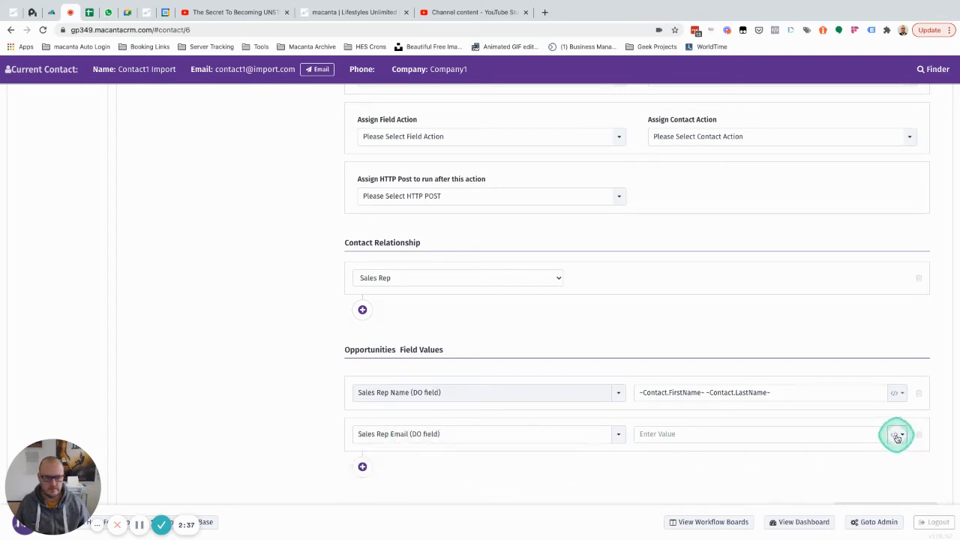
click(795, 472)
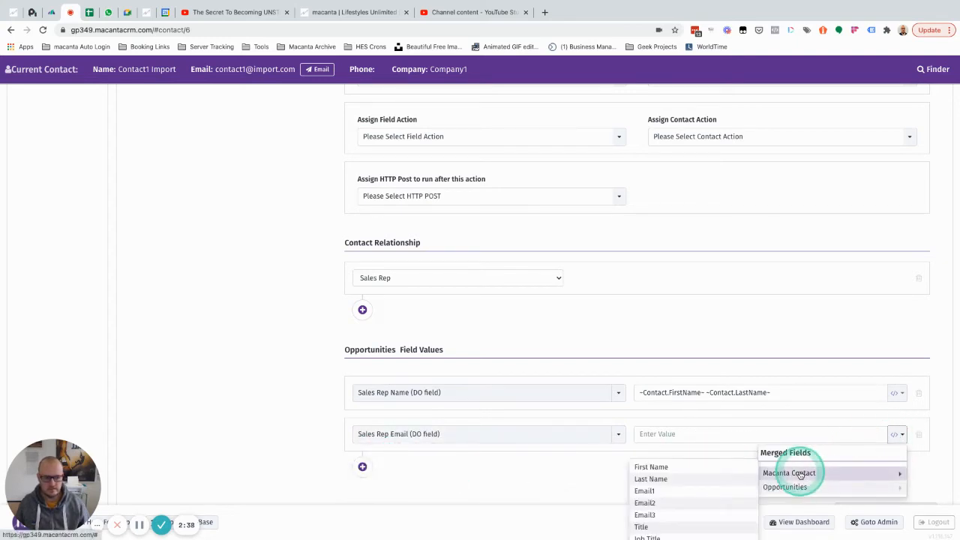
click(642, 490)
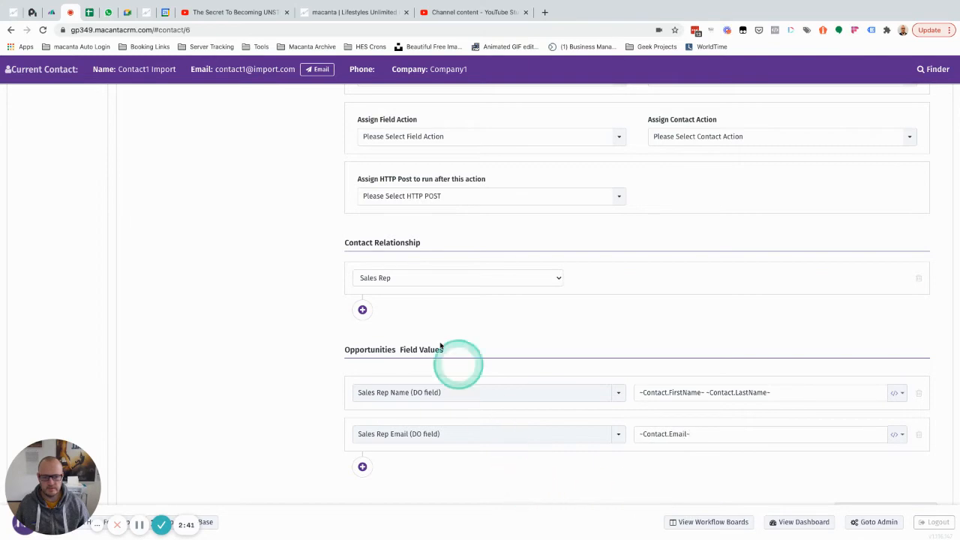
scroll(735, 434, down, 1)
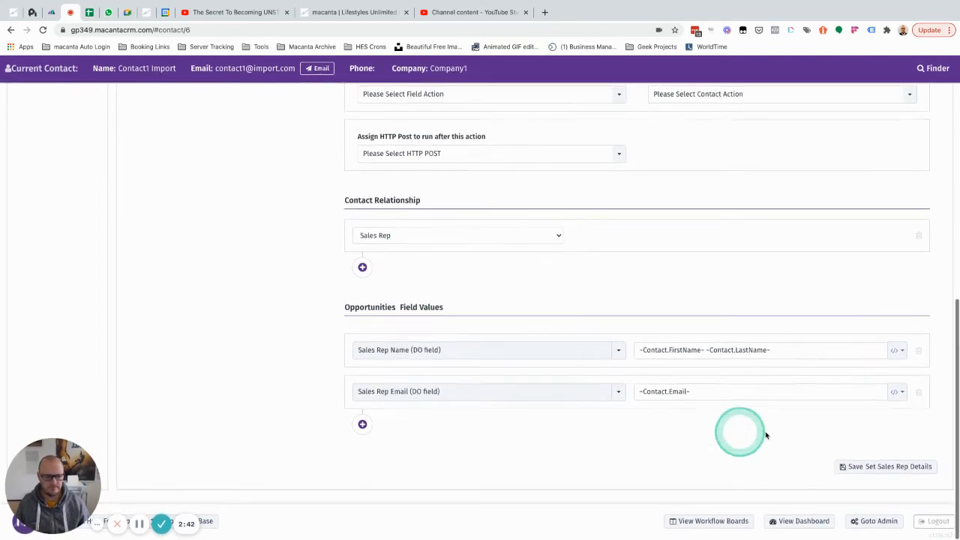
click(882, 466)
Step: Review the settings of the "Sales Rep Name is Not Set" trigger condition
scroll(535, 343, up, 5)
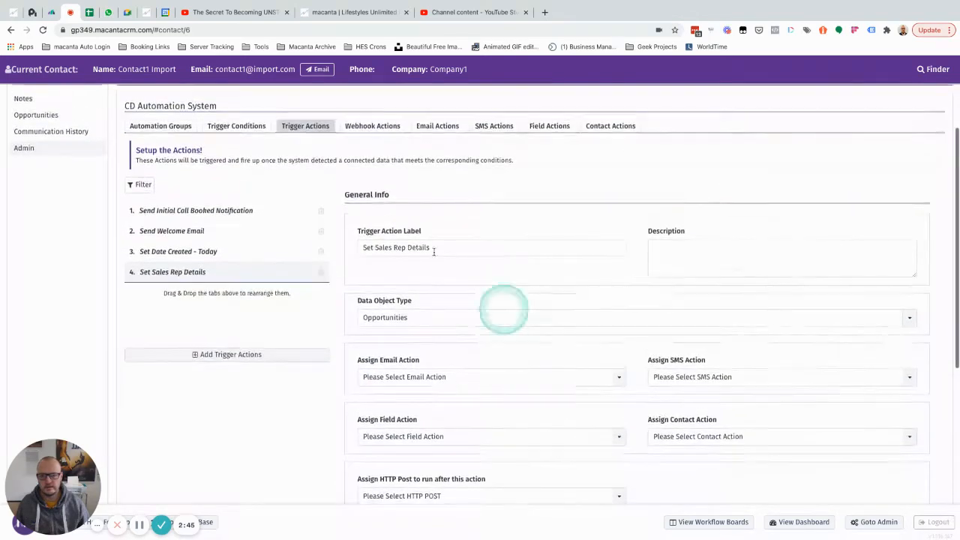
click(231, 128)
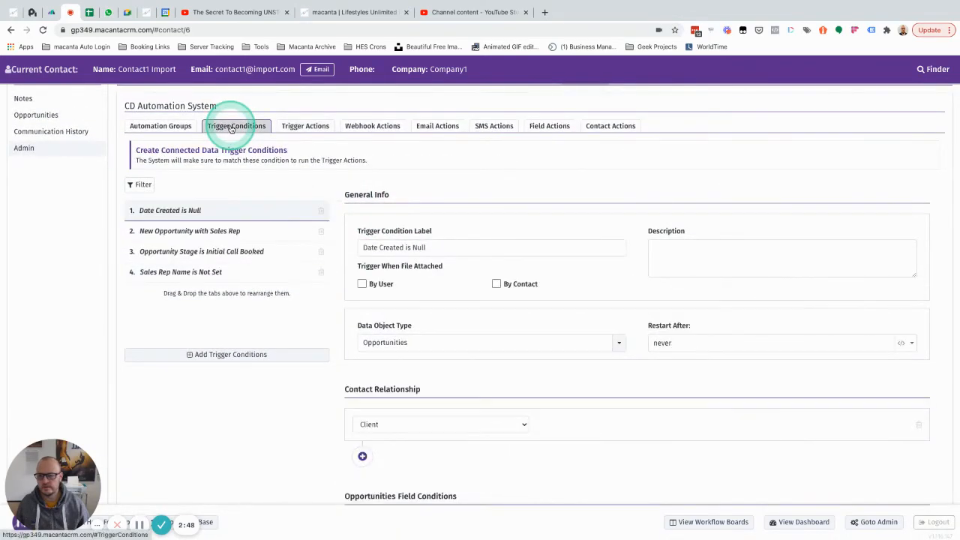
click(207, 275)
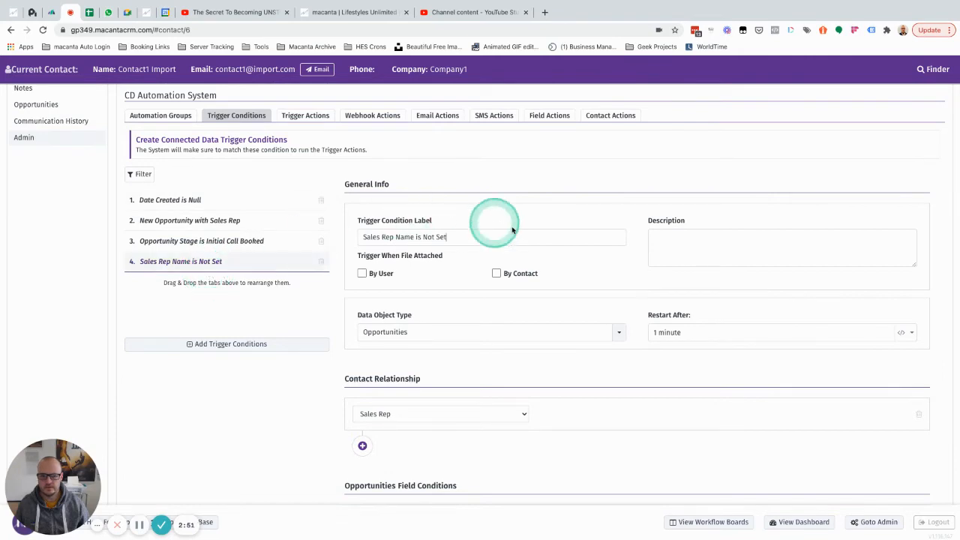
scroll(469, 296, down, 3)
scroll(470, 297, up, 6)
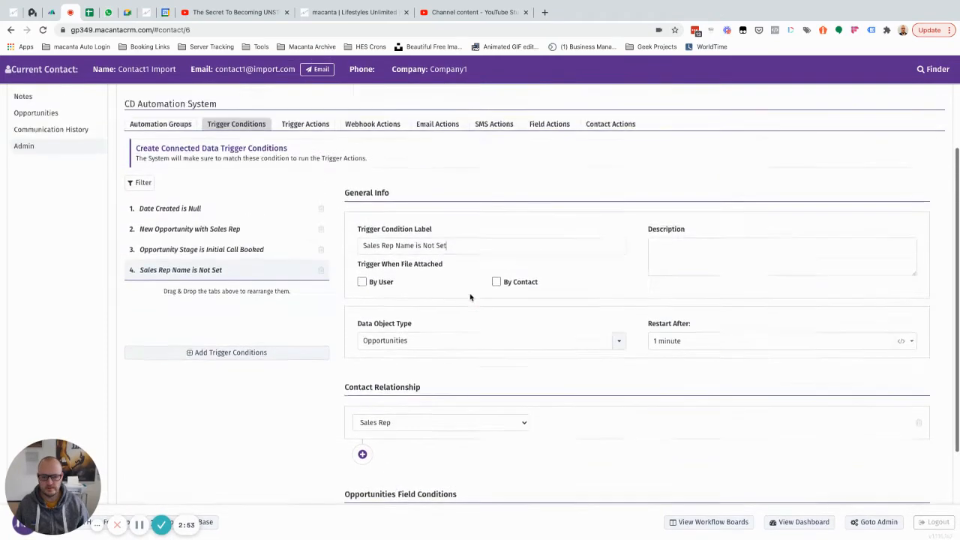
Step: Clear the Sales Rep Name in the Tracking section of the contact's opportunity and save the changes
click(53, 259)
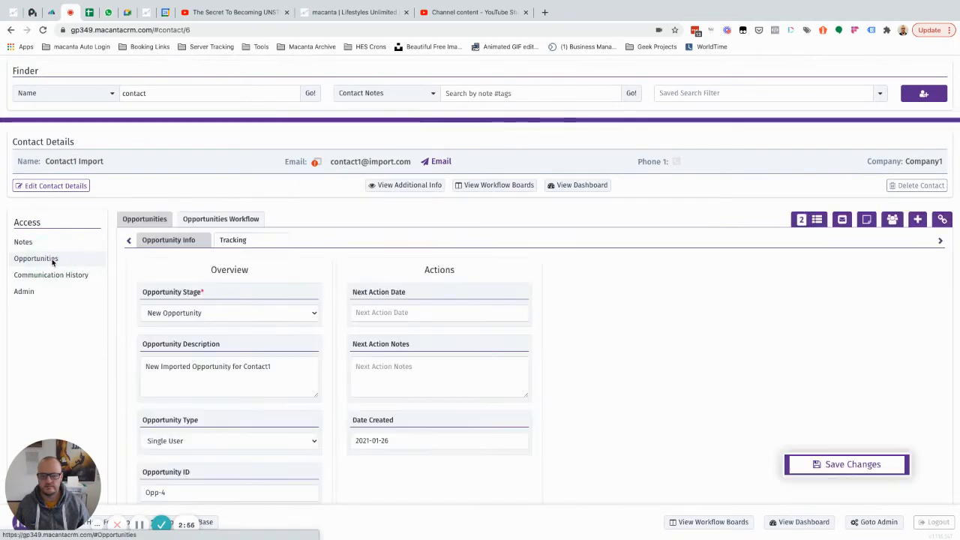
click(279, 238)
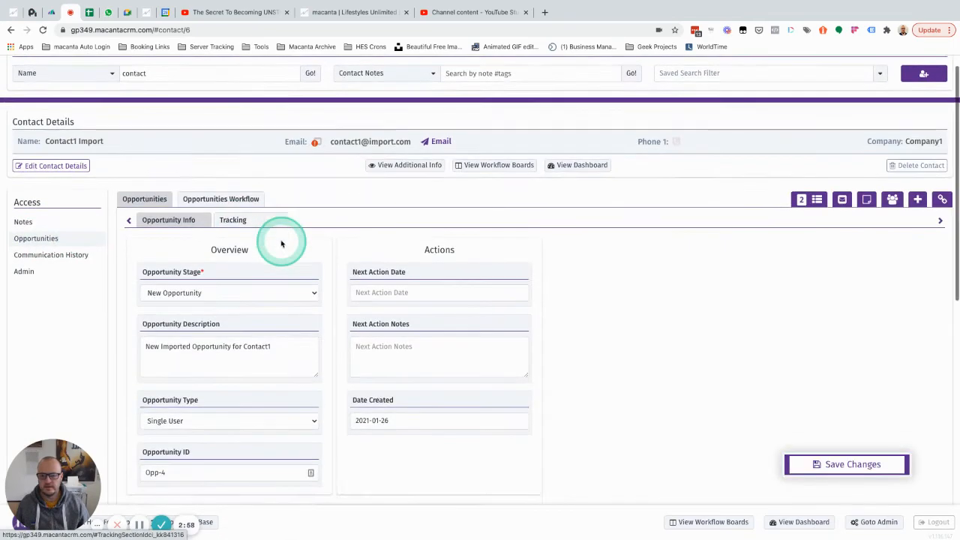
click(233, 220)
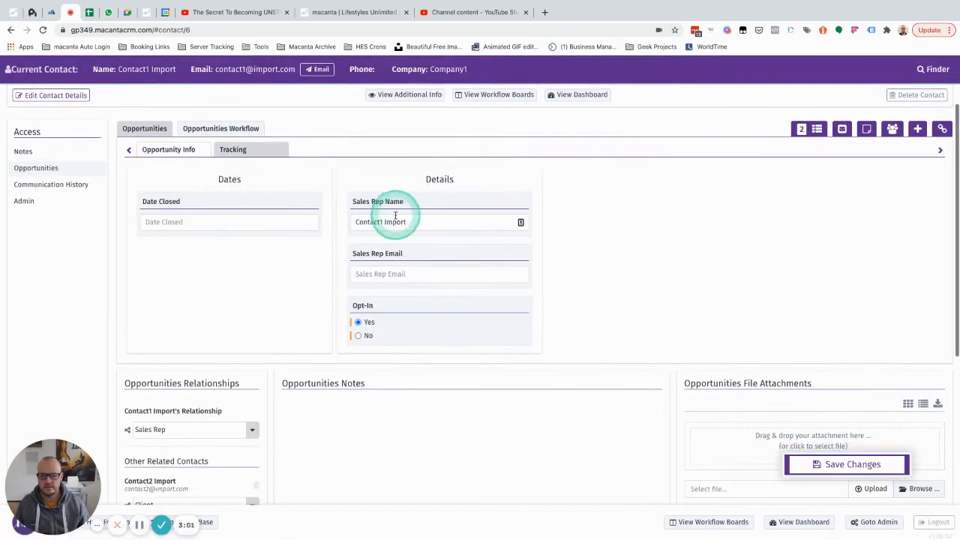
drag(418, 221, 348, 222)
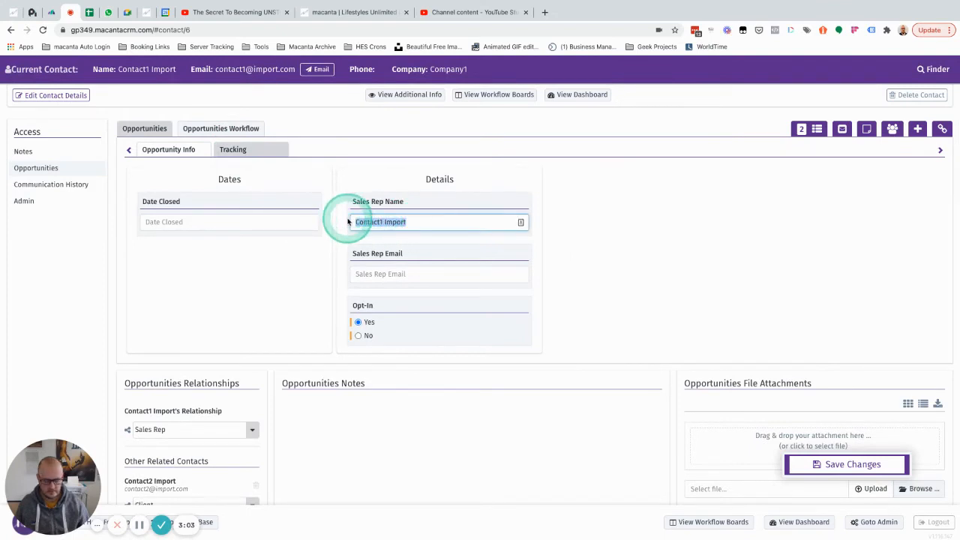
click(847, 463)
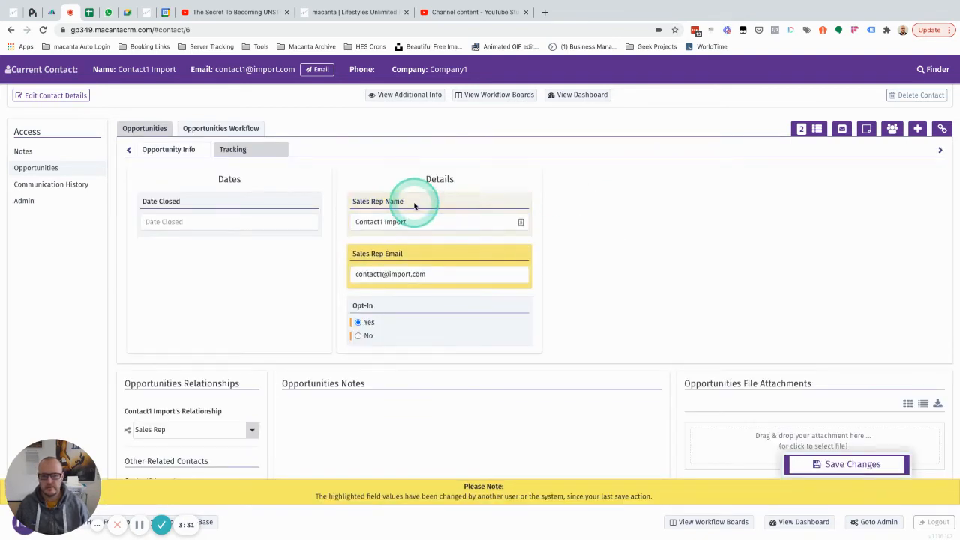
Step: Check the opportunity's Sales Rep Name and Sales Rep Email fields and dismiss the notice about changed values
click(424, 268)
click(484, 504)
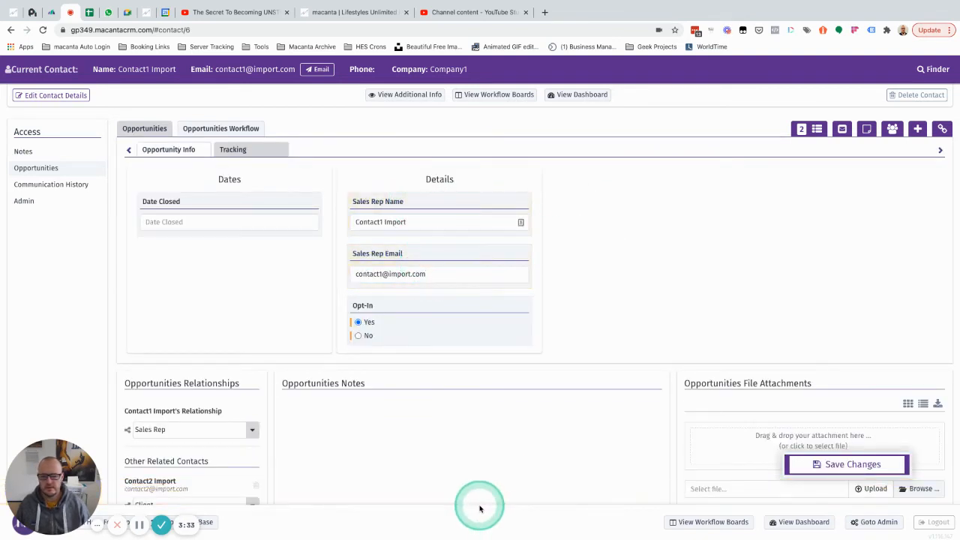
click(640, 316)
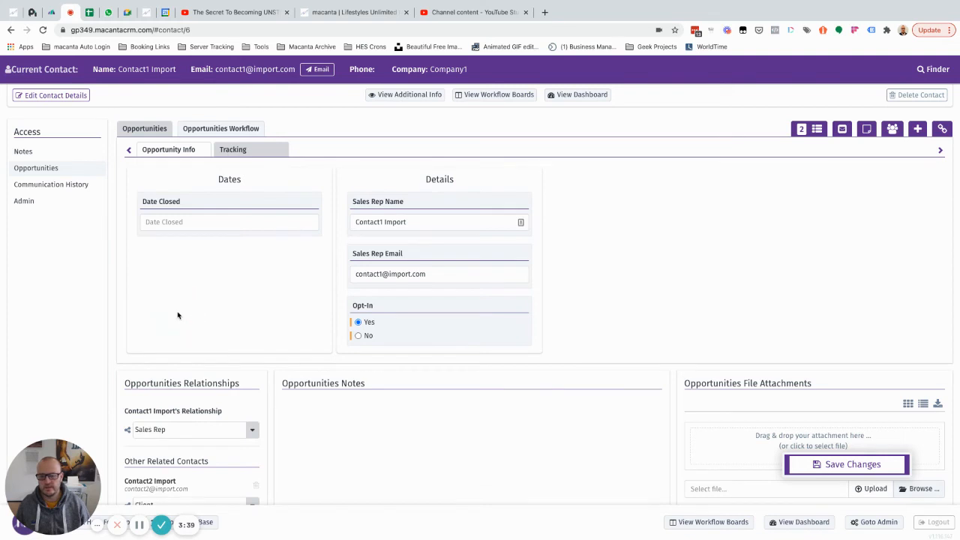
Step: Replace the From Address of the Welcome Email action with the Opportunities Sales Rep Email merge field
click(32, 202)
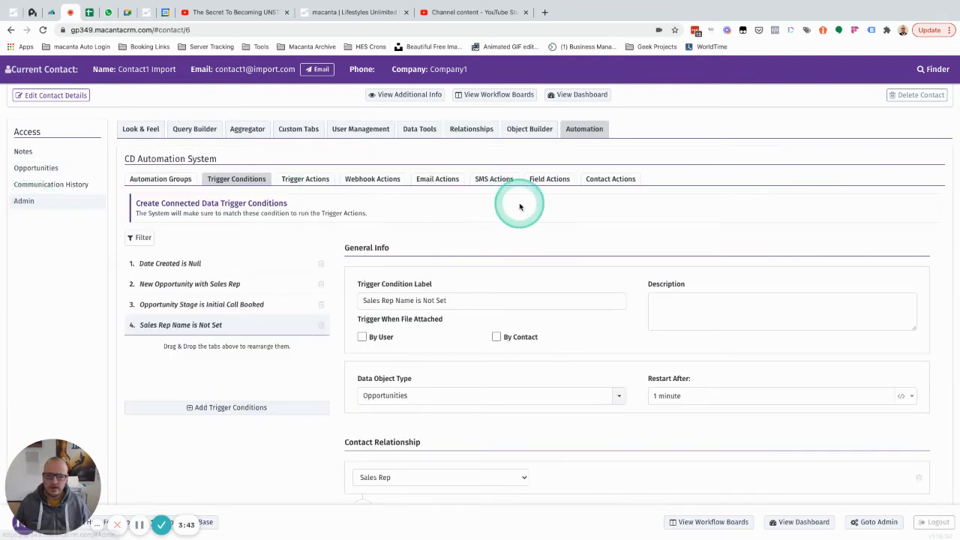
click(433, 179)
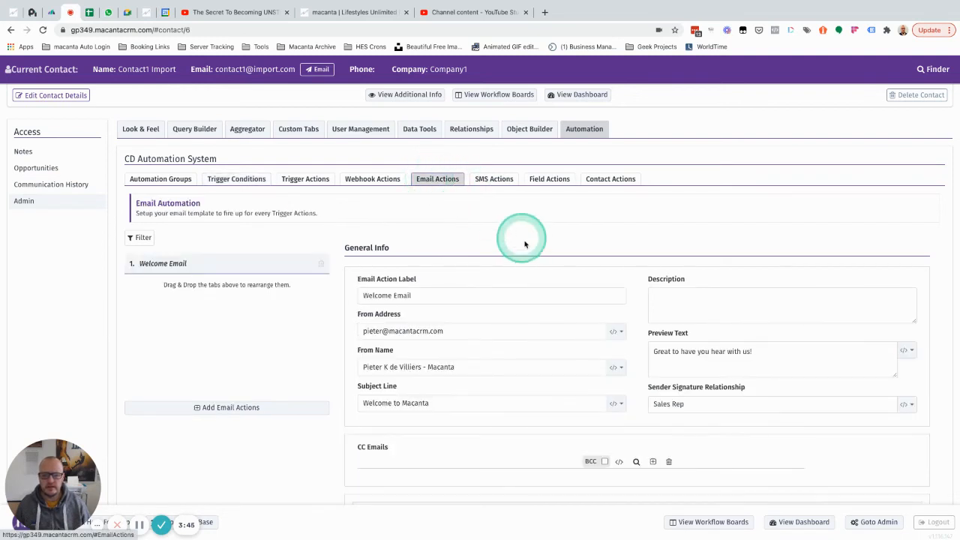
scroll(525, 242, down, 2)
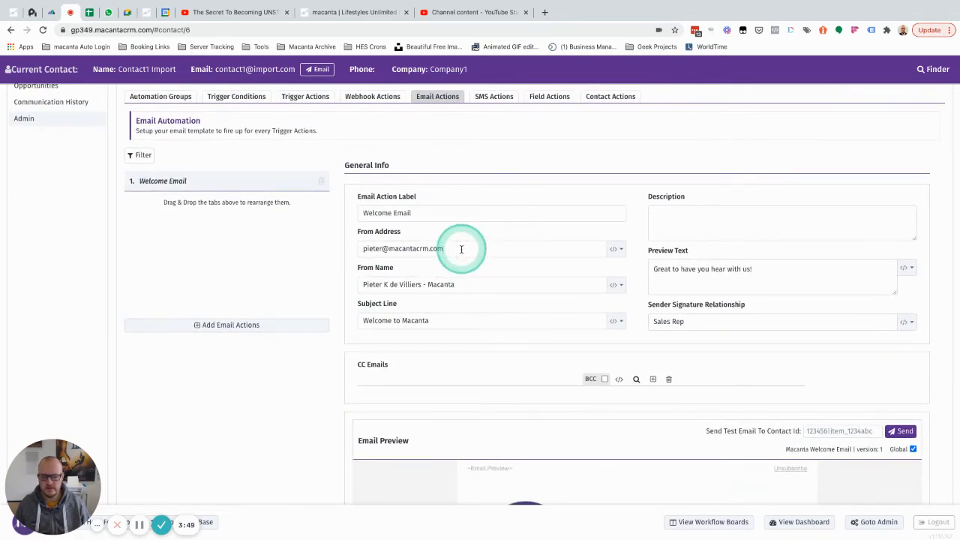
triple_click(461, 249)
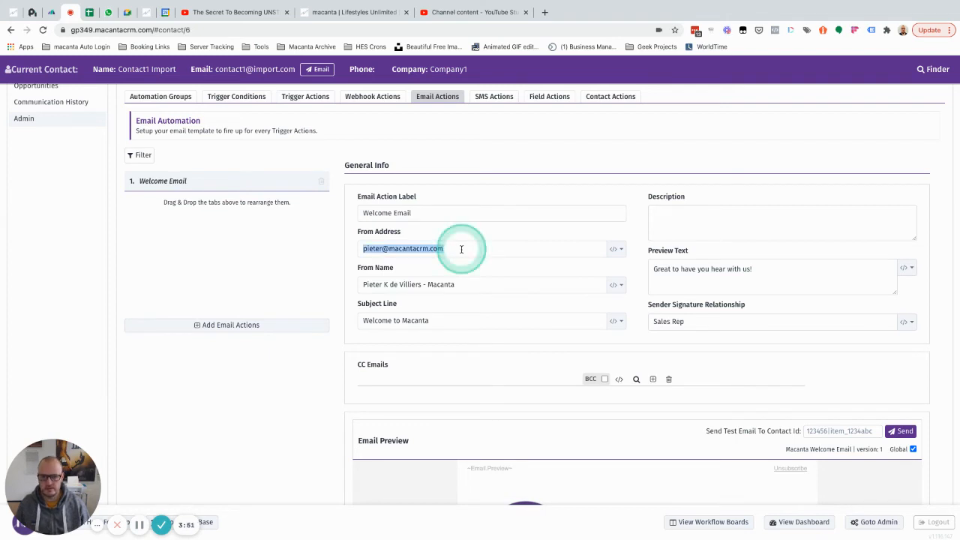
click(618, 249)
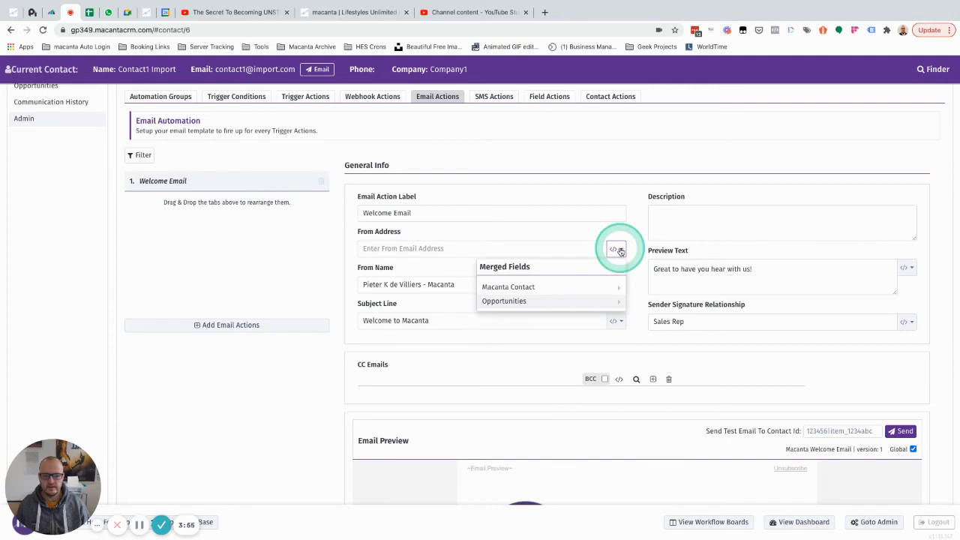
mouse_move(593, 301)
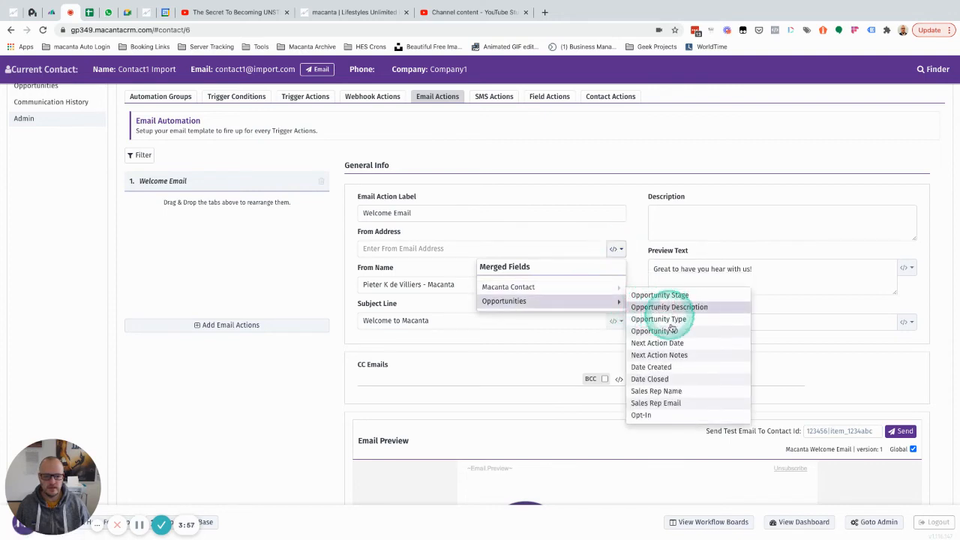
click(658, 402)
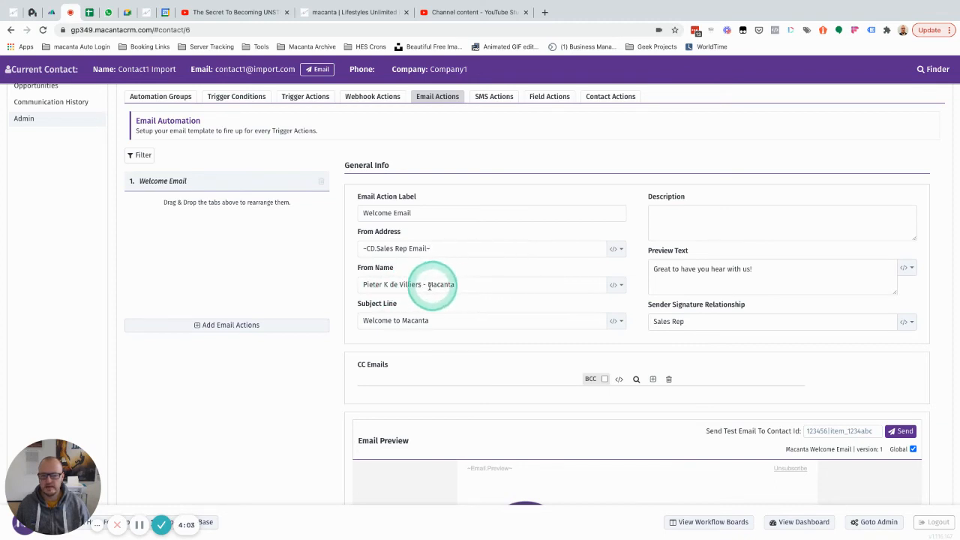
Step: Remove the sender's personal name from the Welcome Email's From Name and insert the Opportunities Sales Rep Name merge field
drag(420, 284, 360, 283)
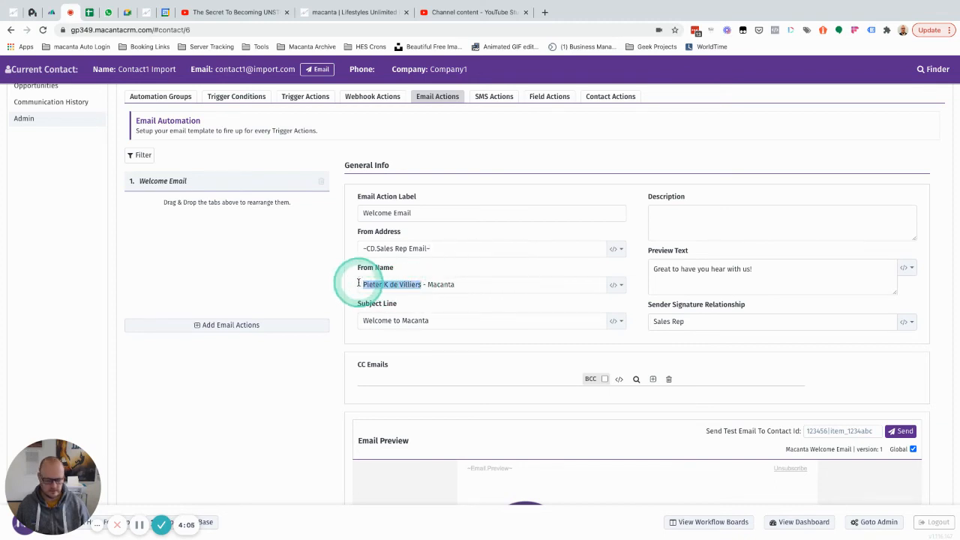
key(BackSpace)
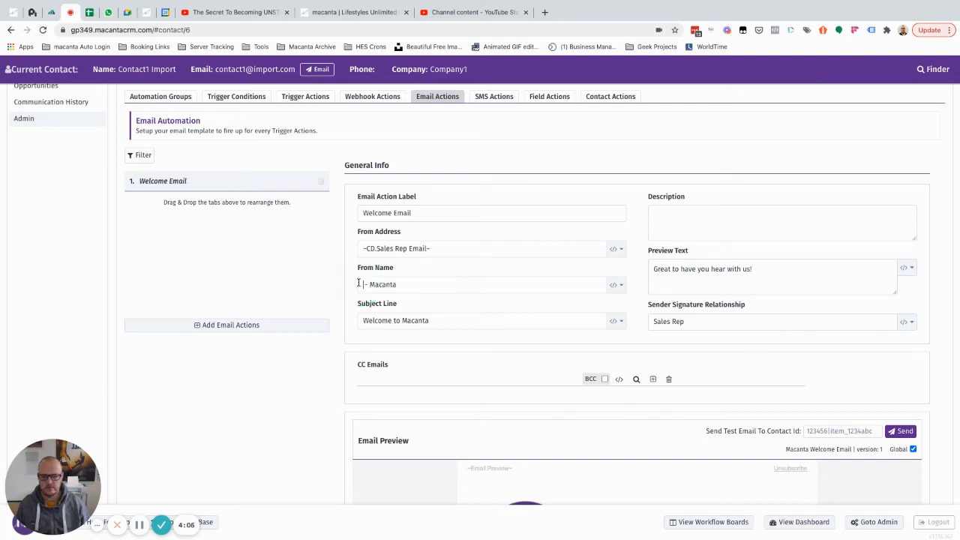
click(621, 285)
mouse_move(561, 337)
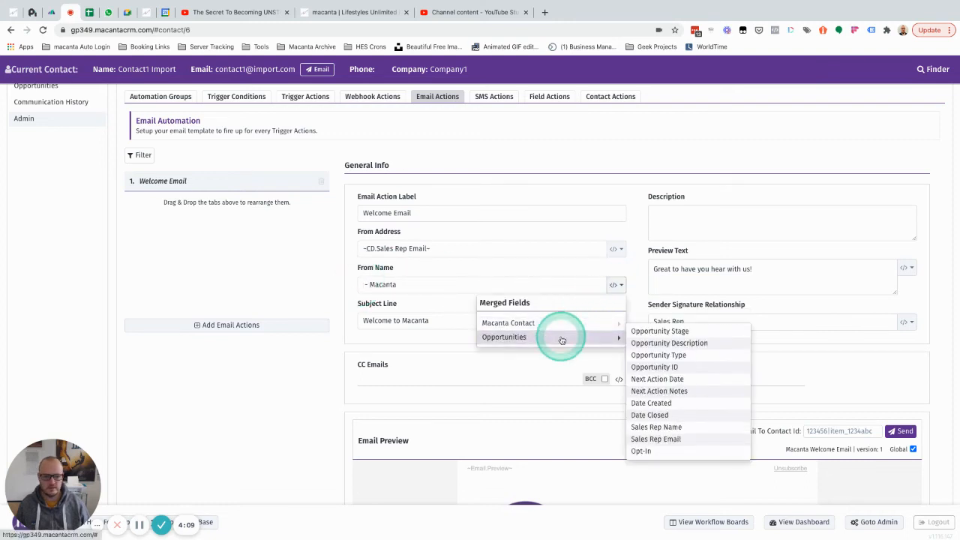
click(666, 427)
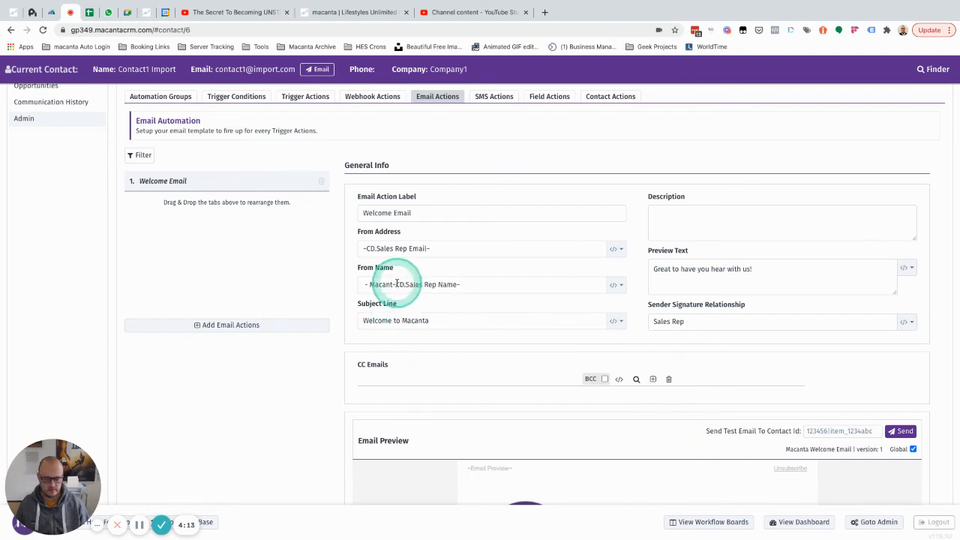
Step: Correct the From Name to "~CD.Sales Rep Name~ - Macanta" and save the Welcome Email action
key(BackSpace)
key(BackSpace)
key(BackSpace)
key(BackSpace)
key(BackSpace)
key(BackSpace)
key(BackSpace)
key(BackSpace)
key(BackSpace)
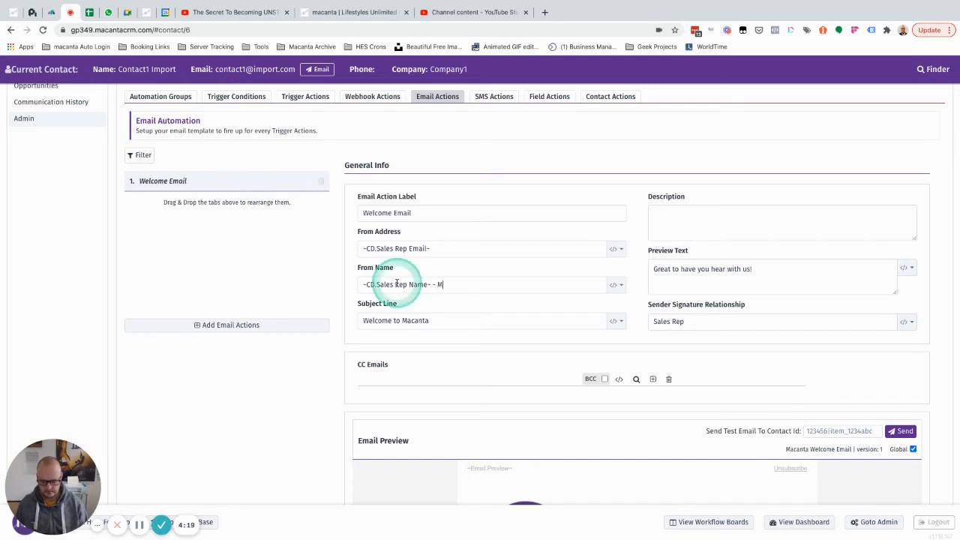
click(348, 274)
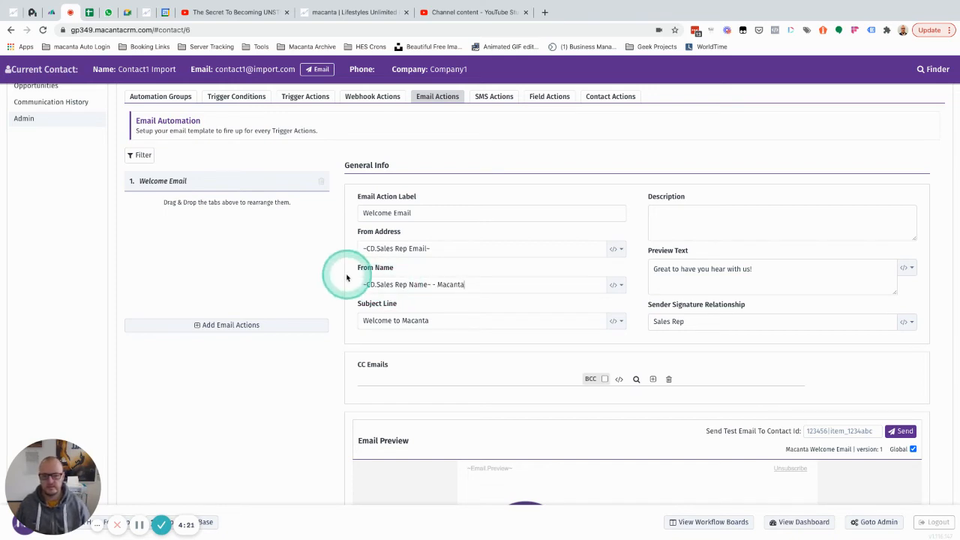
scroll(348, 283, down, 1)
scroll(350, 282, down, 5)
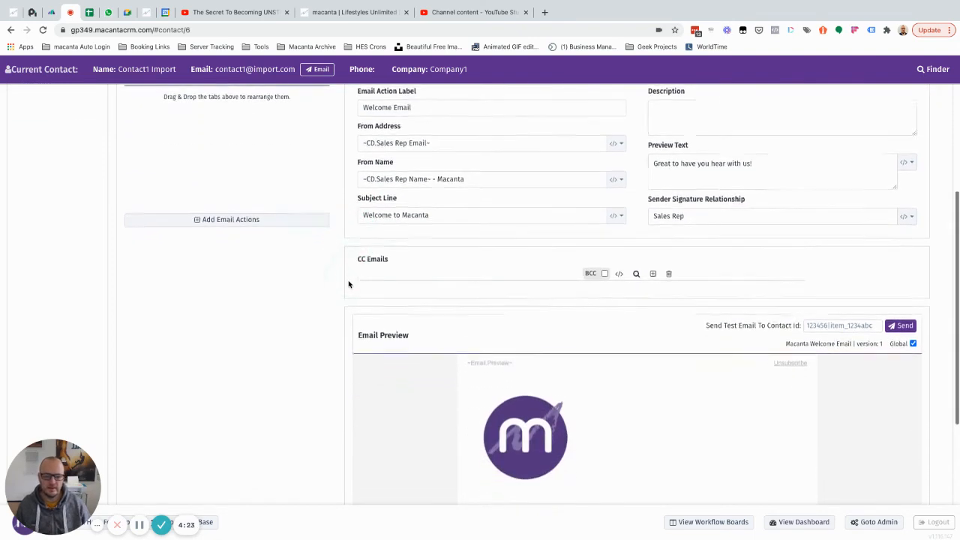
click(902, 467)
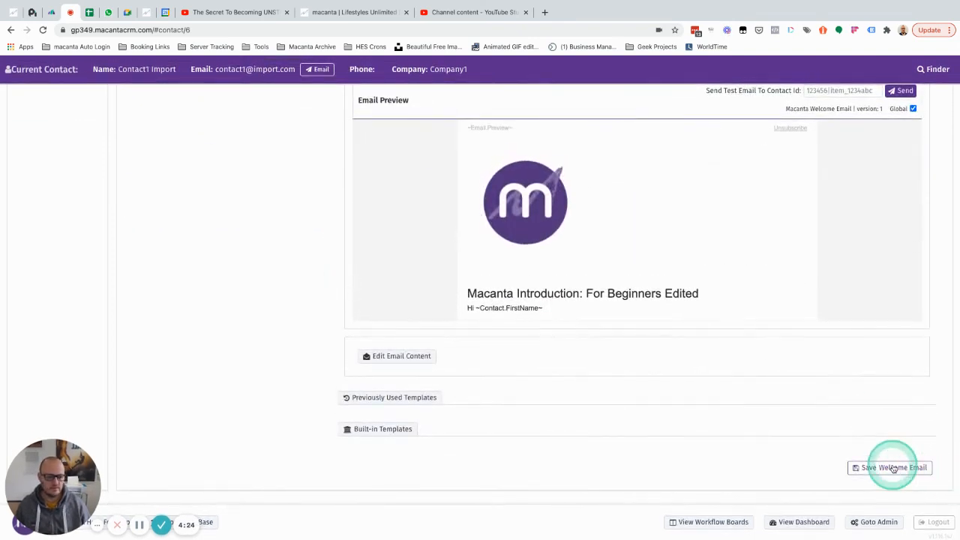
click(405, 303)
Step: Compare the opportunity's Sales Rep relationship and tracking details with the sender fields of the Welcome Email action
scroll(405, 302, up, 4)
scroll(405, 303, up, 2)
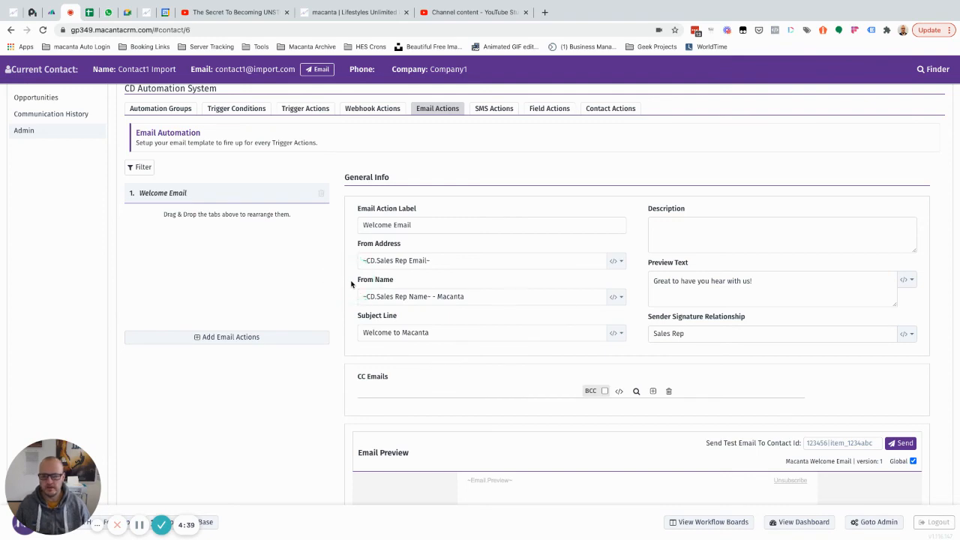
scroll(351, 283, up, 2)
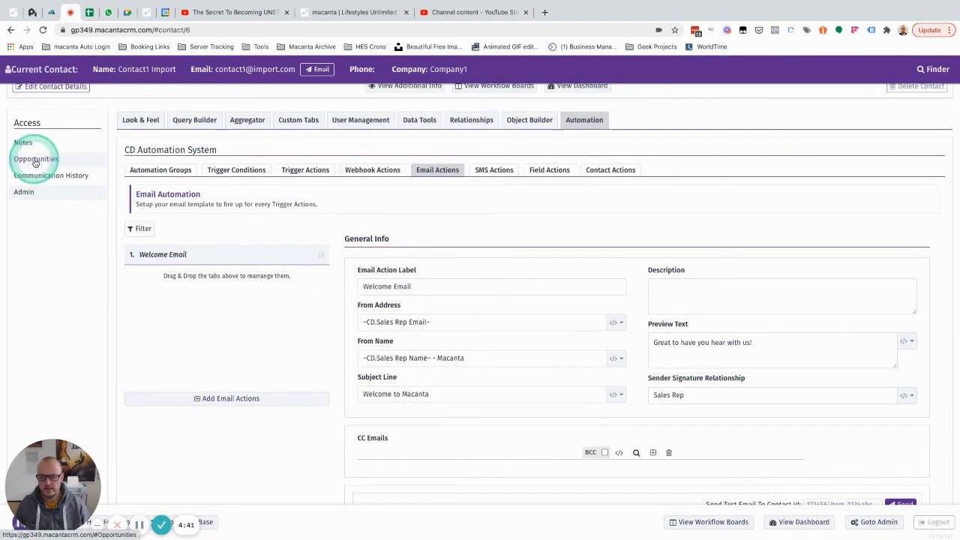
click(35, 160)
scroll(611, 274, down, 1)
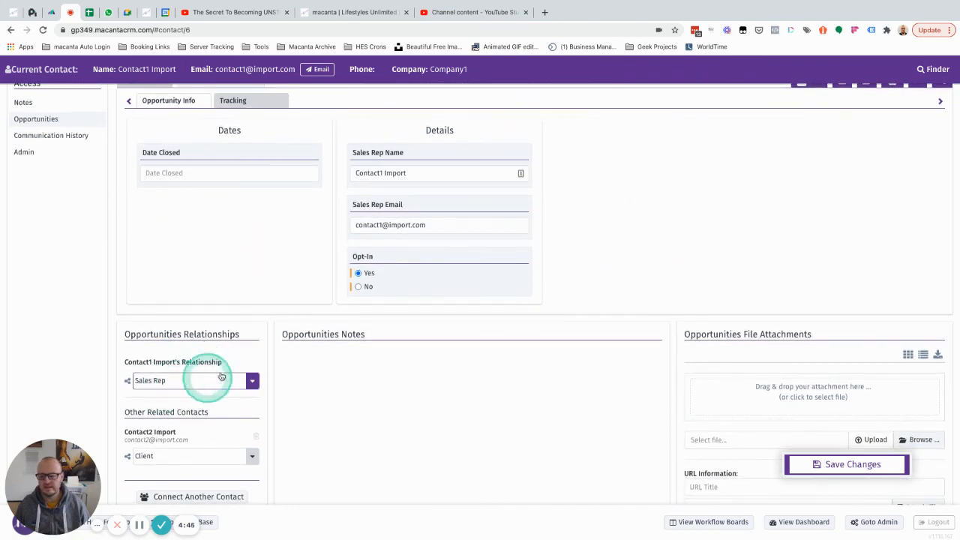
scroll(232, 264, up, 1)
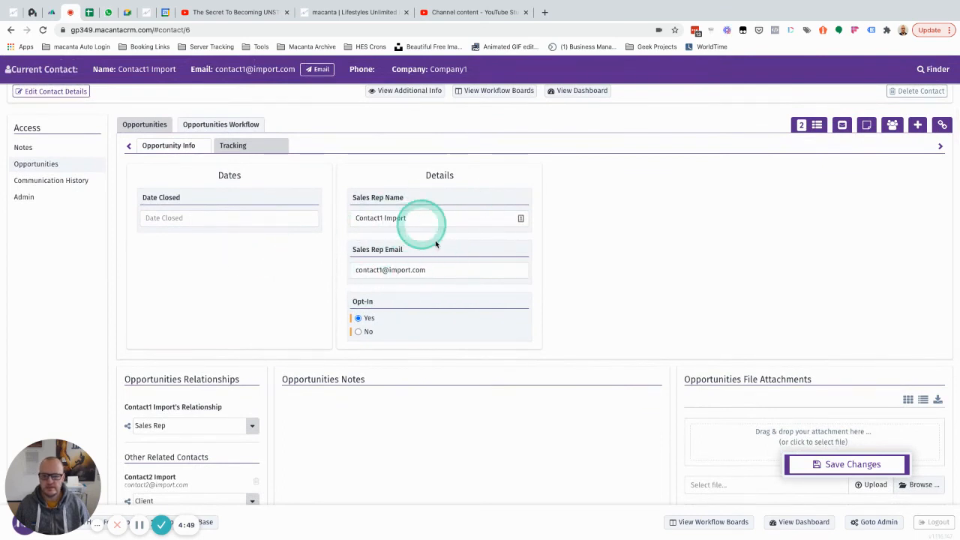
click(31, 197)
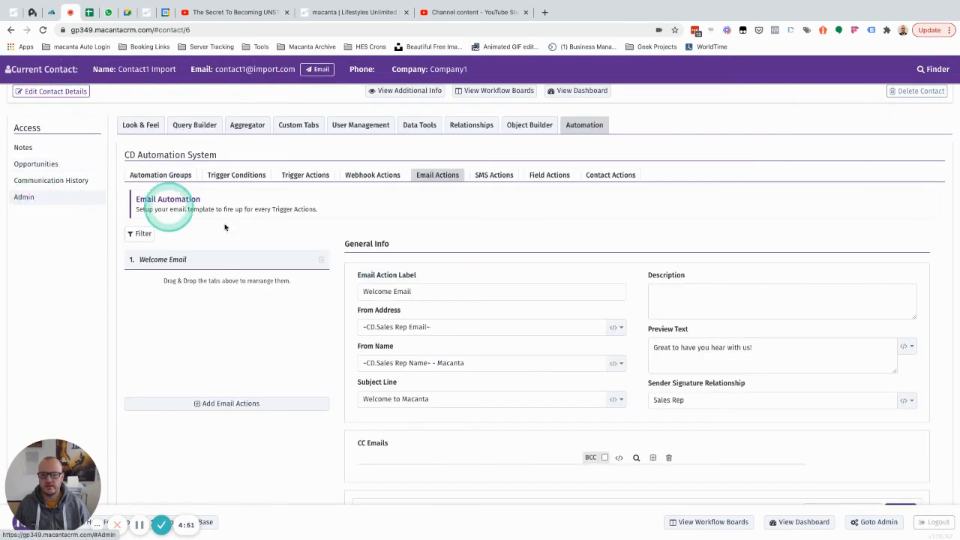
scroll(346, 270, down, 1)
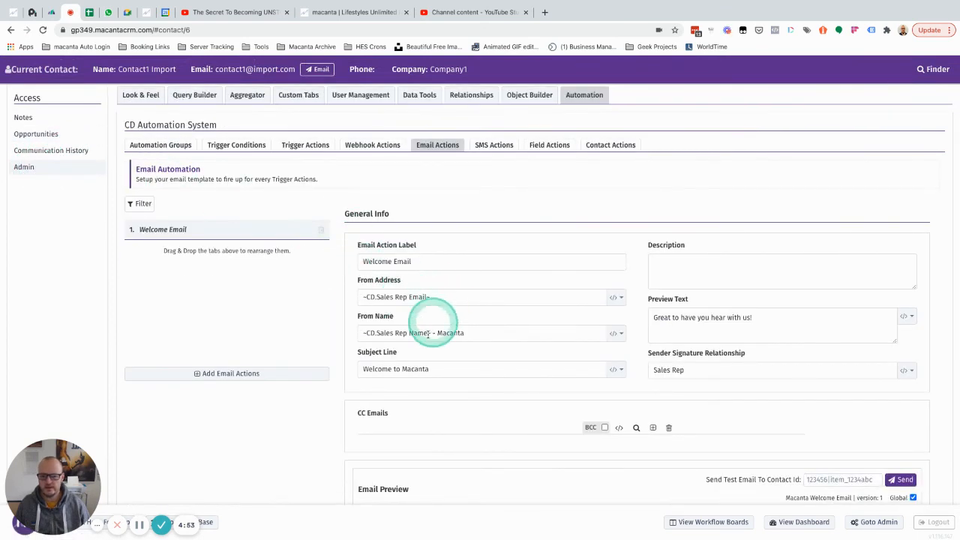